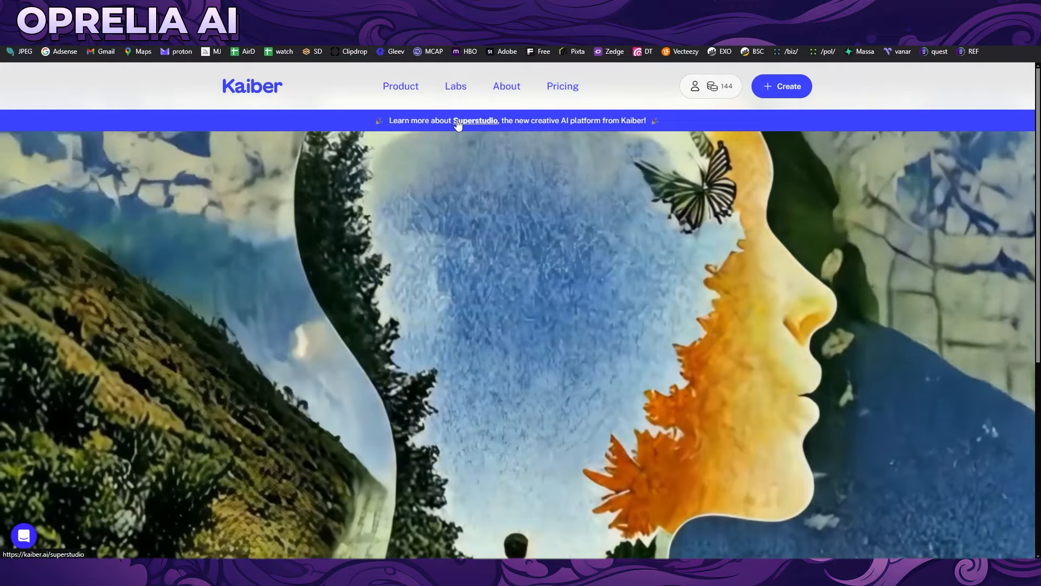
Step: Open the Superstudio introduction page and read through its feature sections down to the free sign-up offer
{"action": "left_click", "coordinate": [459, 121]}
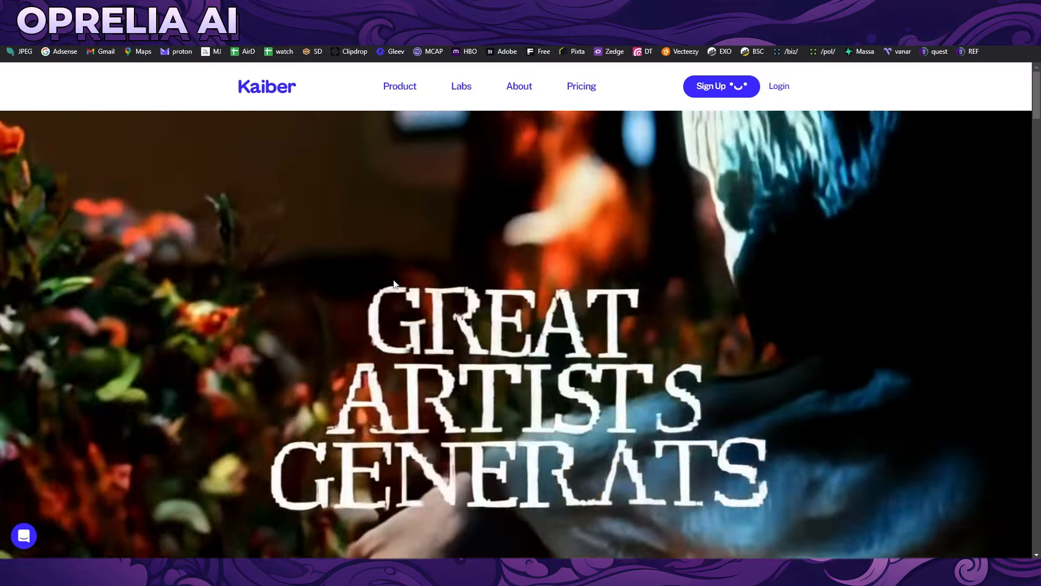
{"action": "scroll", "coordinate": [379, 227], "scroll_direction": "down", "scroll_amount": 6}
{"action": "scroll", "coordinate": [378, 232], "scroll_direction": "down", "scroll_amount": 3}
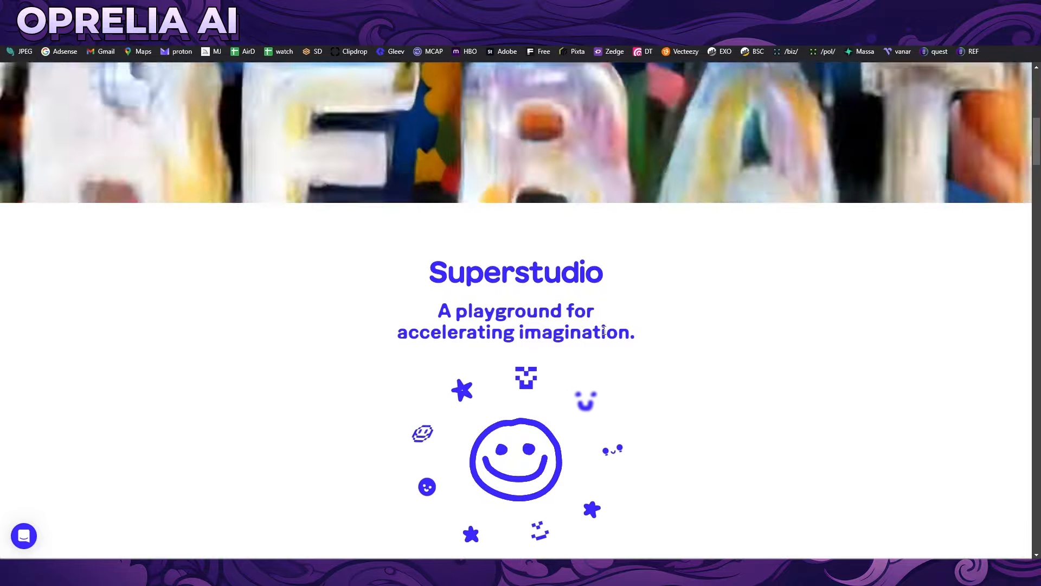
{"action": "scroll", "coordinate": [604, 330], "scroll_direction": "down", "scroll_amount": 7}
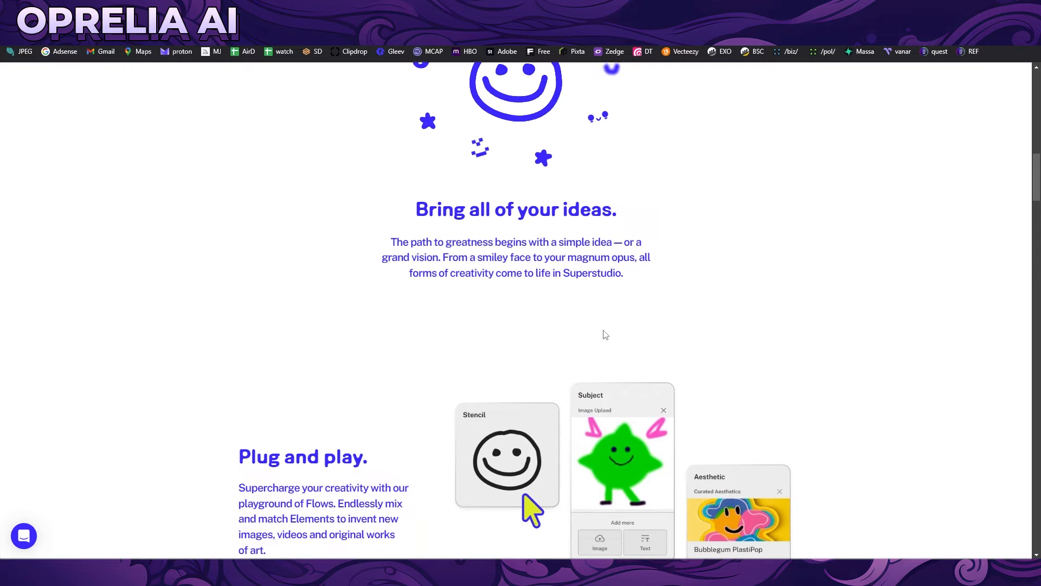
{"action": "scroll", "coordinate": [596, 297], "scroll_direction": "down", "scroll_amount": 5}
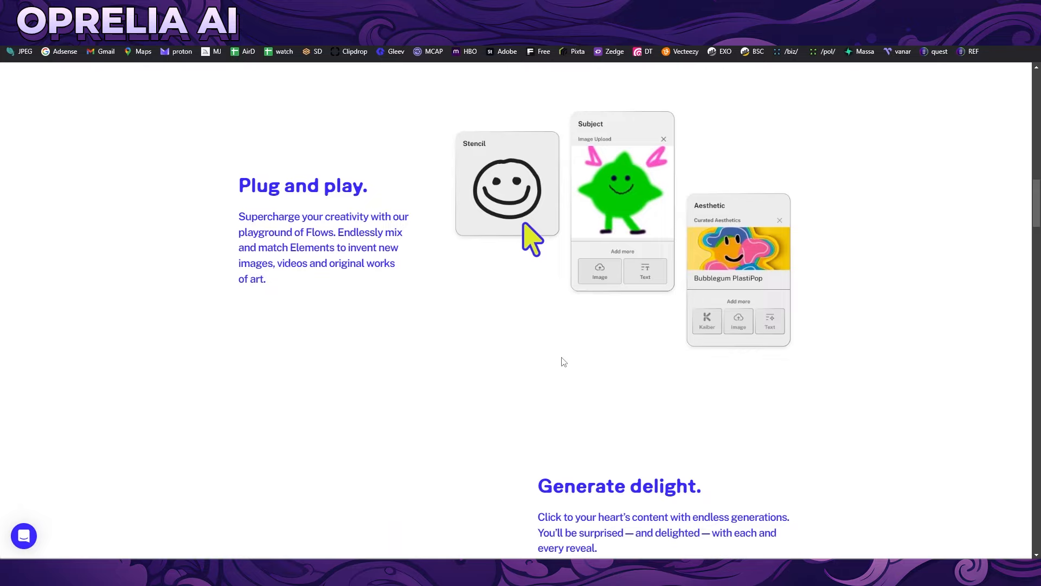
{"action": "scroll", "coordinate": [563, 361], "scroll_direction": "down", "scroll_amount": 12}
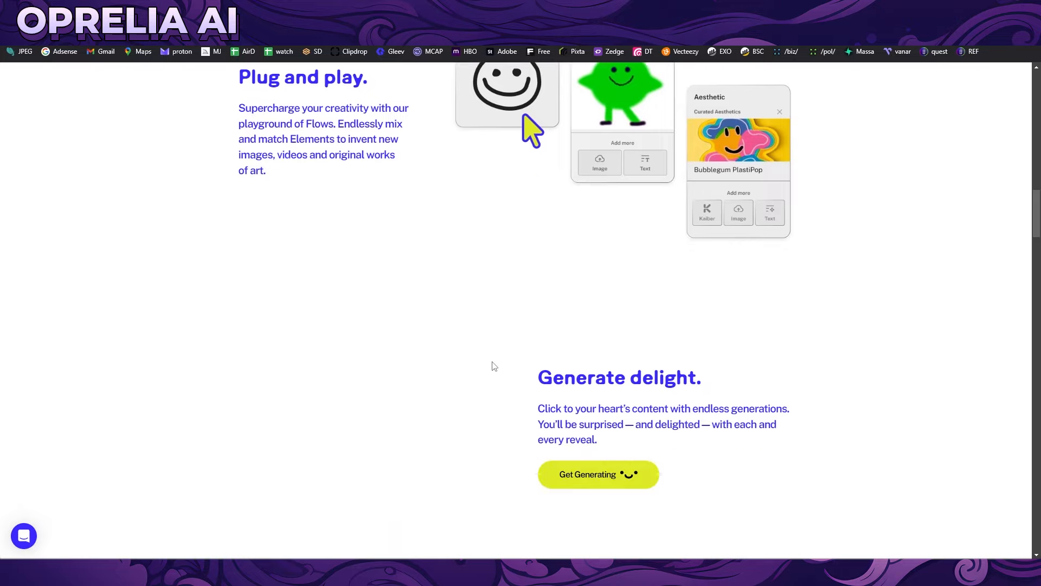
{"action": "scroll", "coordinate": [462, 353], "scroll_direction": "down", "scroll_amount": 4}
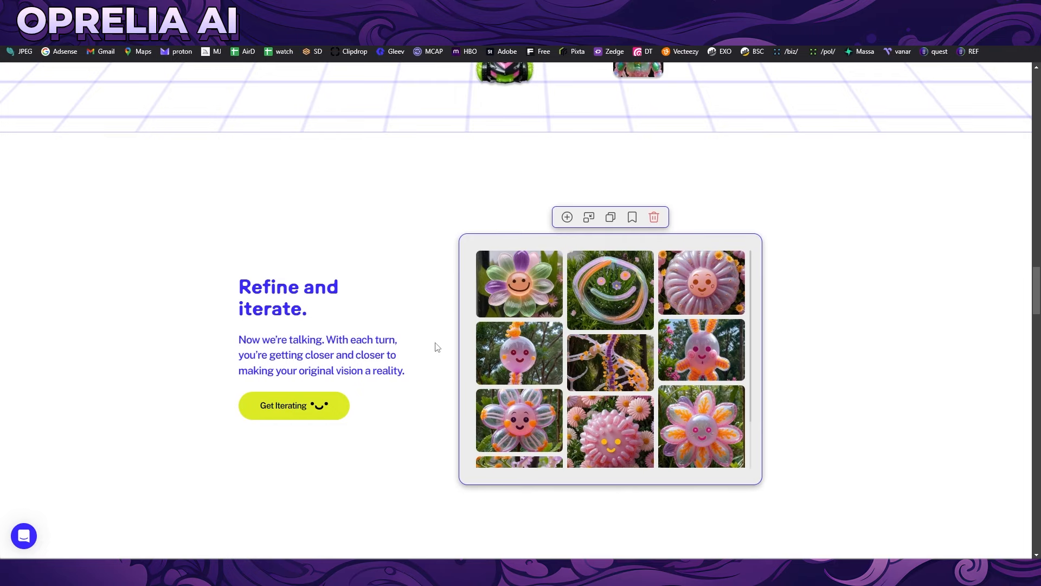
{"action": "scroll", "coordinate": [437, 347], "scroll_direction": "down", "scroll_amount": 8}
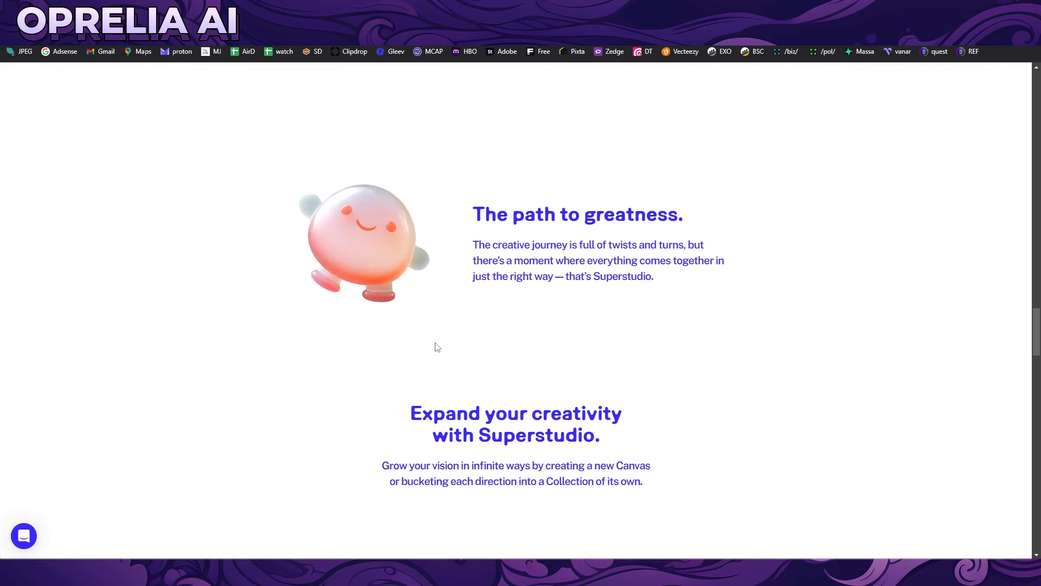
{"action": "scroll", "coordinate": [437, 347], "scroll_direction": "down", "scroll_amount": 3}
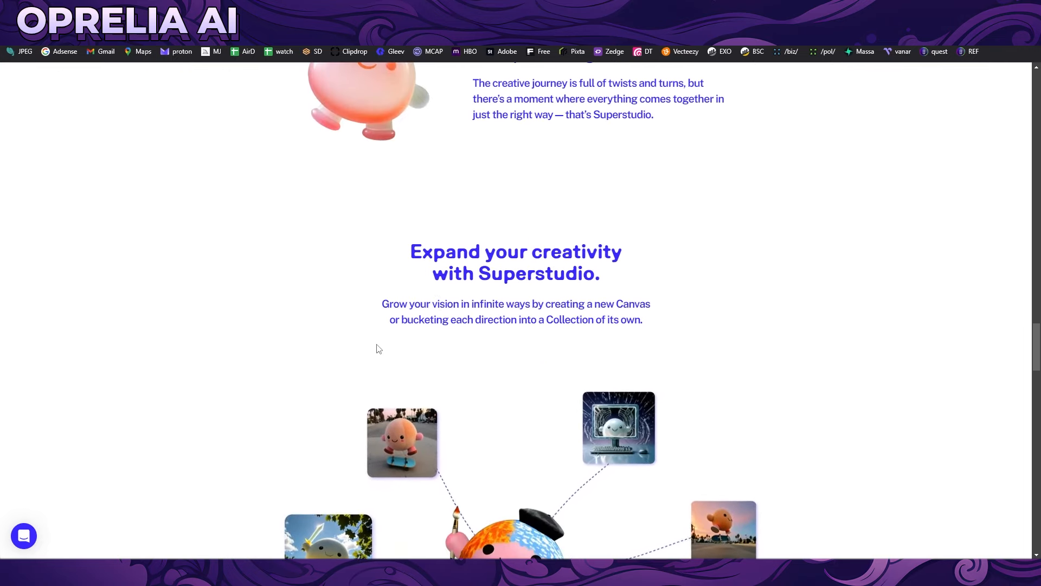
{"action": "scroll", "coordinate": [379, 348], "scroll_direction": "down", "scroll_amount": 3}
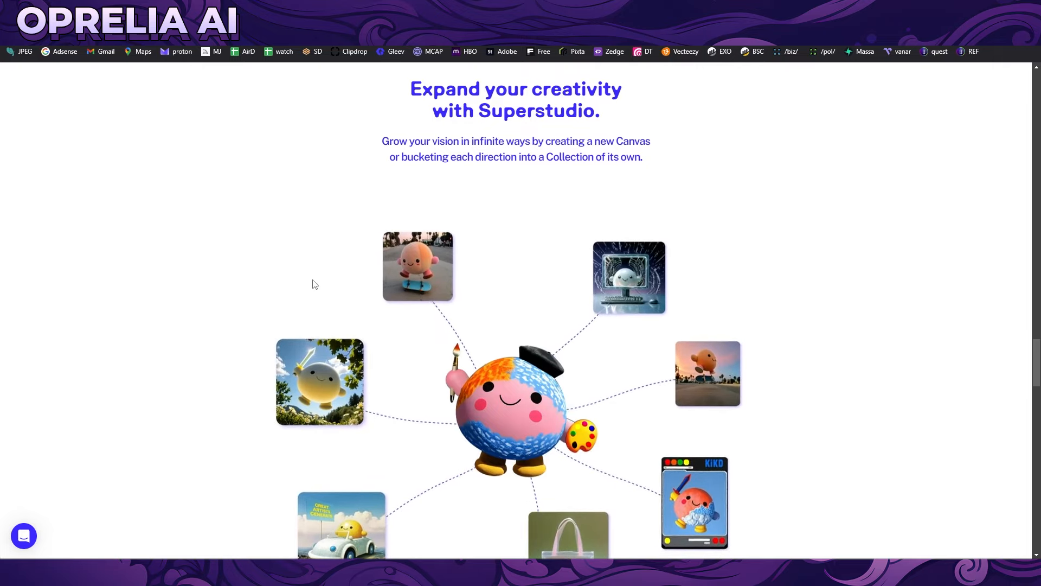
{"action": "scroll", "coordinate": [314, 284], "scroll_direction": "down", "scroll_amount": 1}
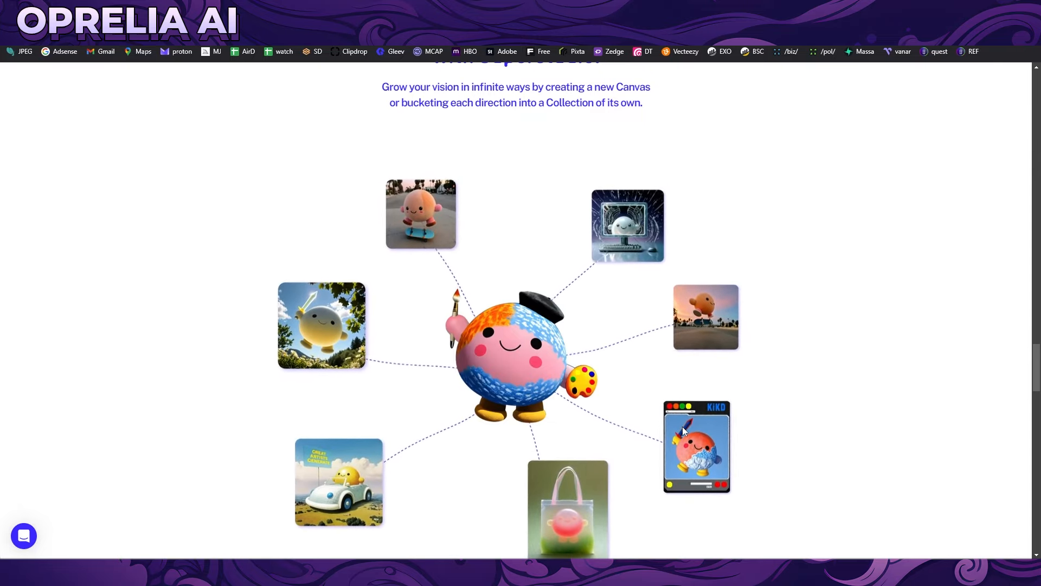
{"action": "scroll", "coordinate": [596, 358], "scroll_direction": "down", "scroll_amount": 3}
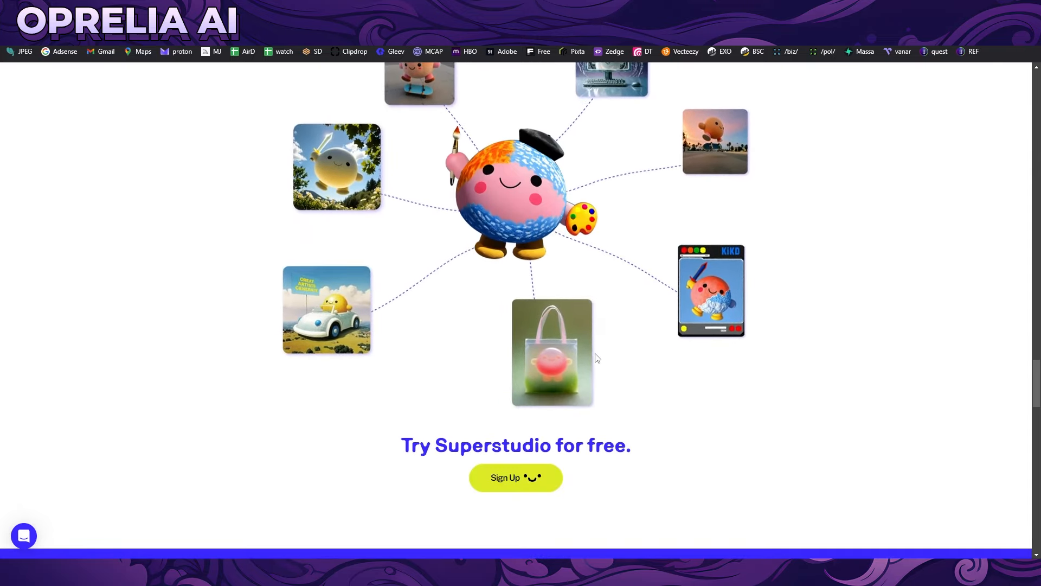
{"action": "scroll", "coordinate": [596, 358], "scroll_direction": "down", "scroll_amount": 7}
{"action": "scroll", "coordinate": [607, 422], "scroll_direction": "up", "scroll_amount": 6}
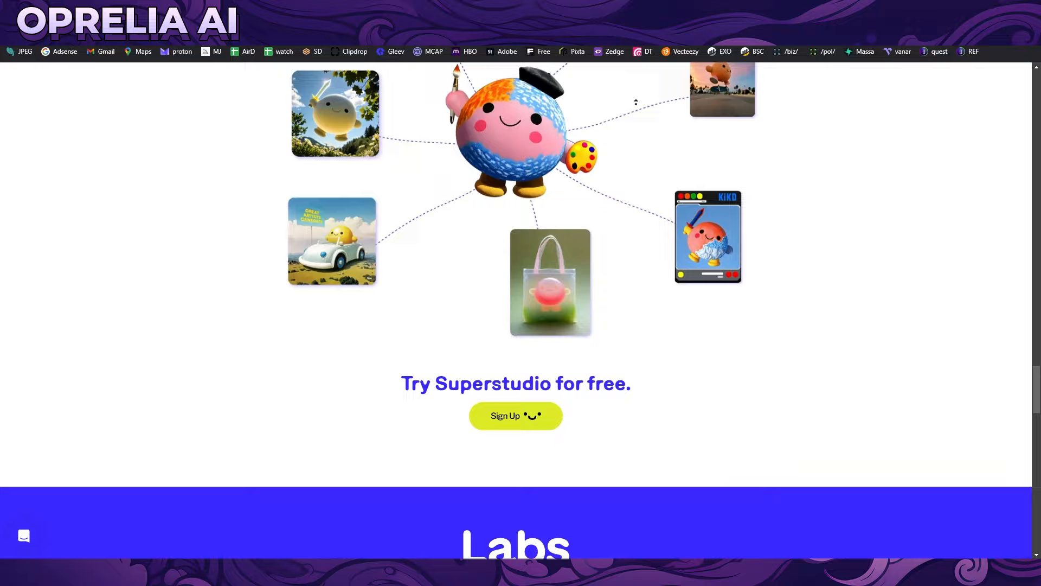
Step: Open the pricing page and examine the credits and prices of the Free, Monthly and Annual subscriptions
{"action": "scroll", "coordinate": [636, 102], "scroll_direction": "up", "scroll_amount": 20}
{"action": "left_click", "coordinate": [590, 88]}
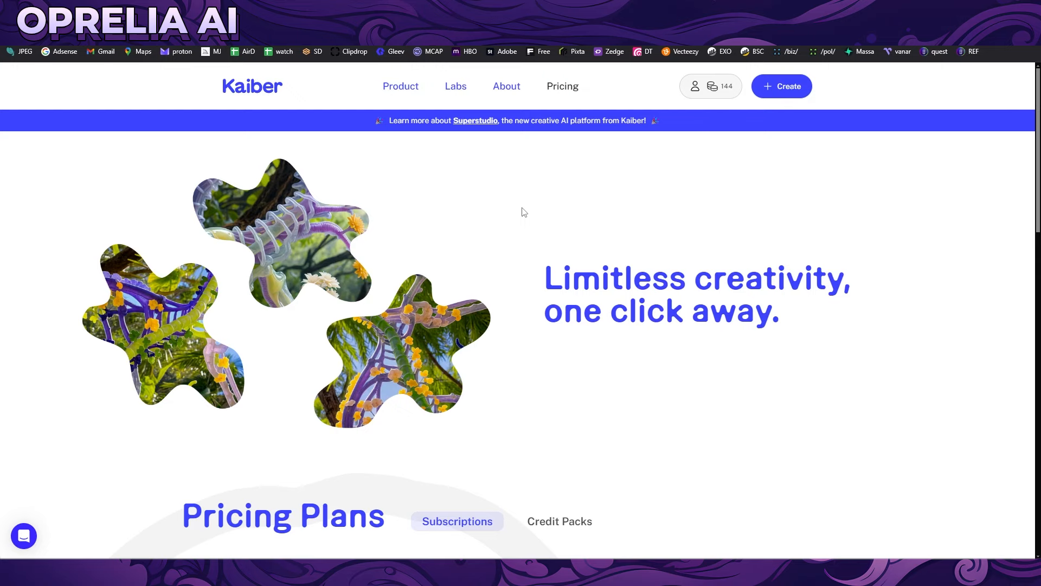
{"action": "scroll", "coordinate": [524, 211], "scroll_direction": "down", "scroll_amount": 4}
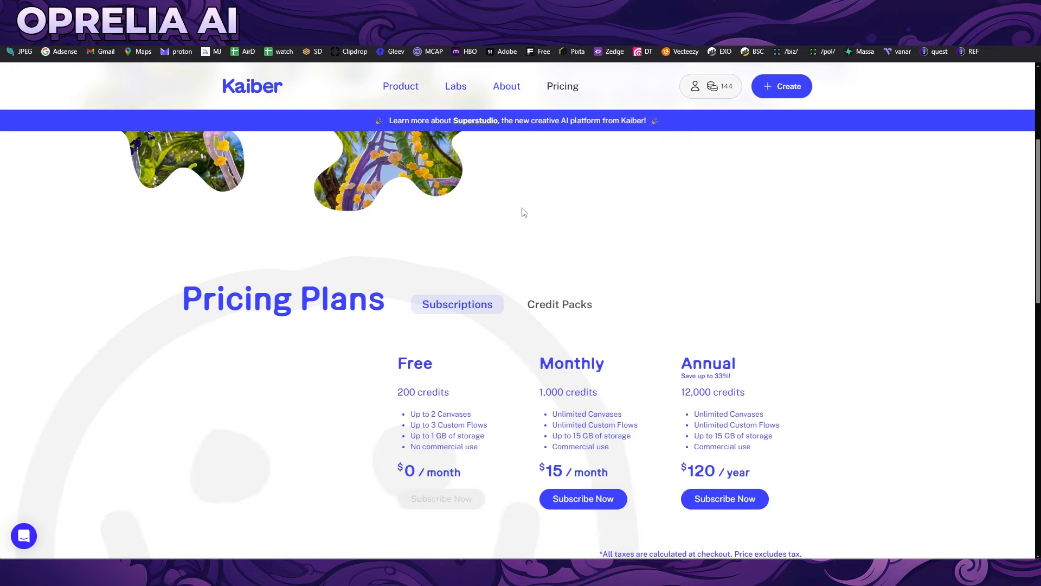
{"action": "left_click_drag", "start_coordinate": [403, 399], "coordinate": [449, 395]}
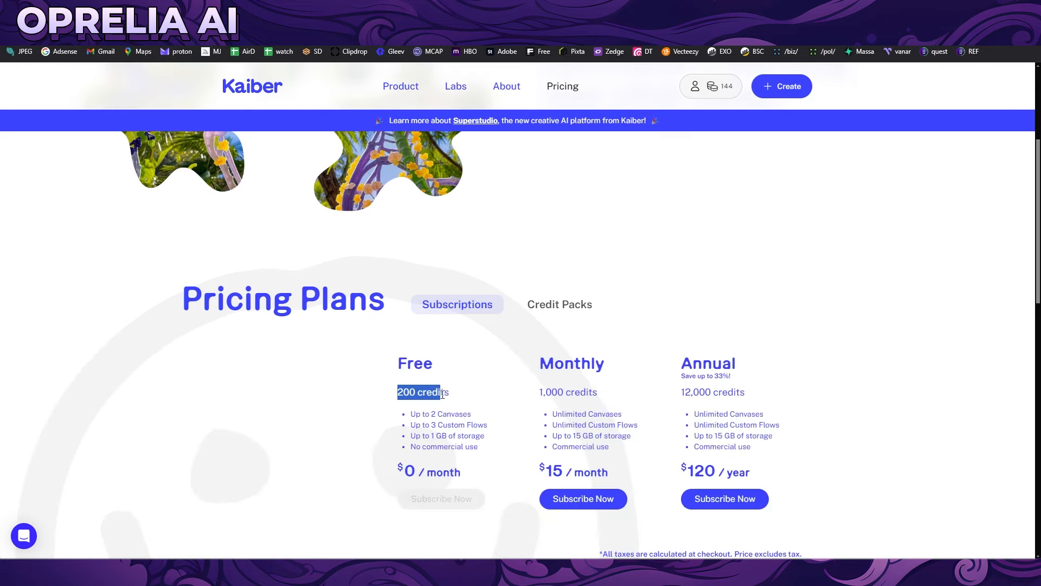
{"action": "left_click", "coordinate": [459, 395]}
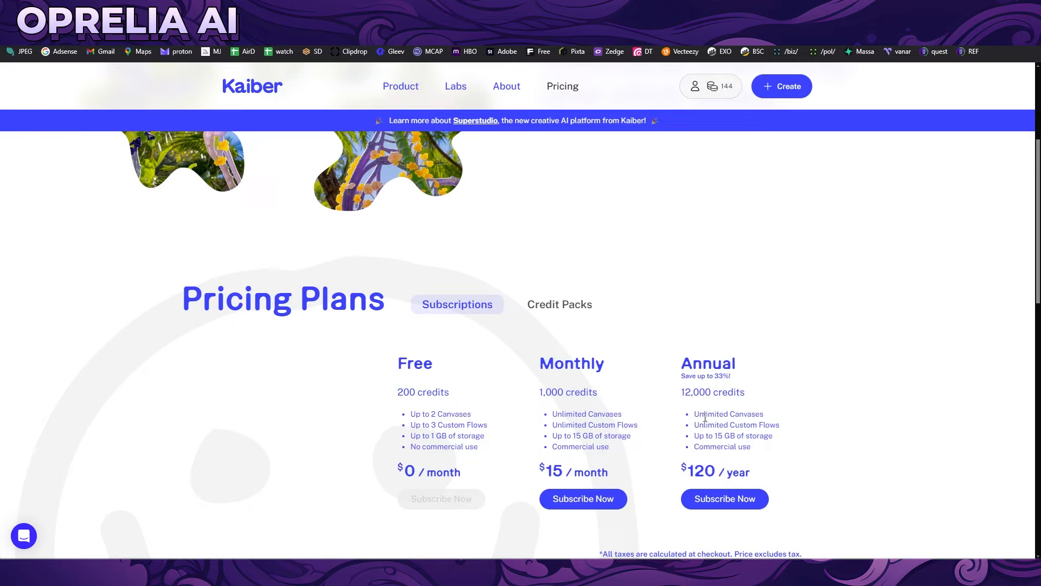
{"action": "left_click_drag", "start_coordinate": [541, 476], "coordinate": [606, 473]}
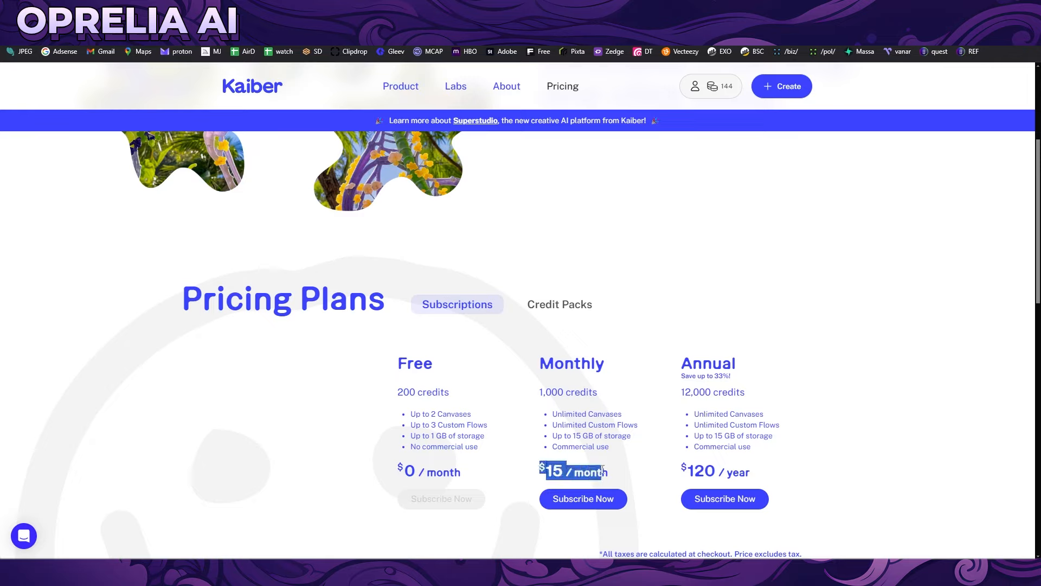
{"action": "left_click", "coordinate": [617, 473]}
{"action": "left_click_drag", "start_coordinate": [680, 473], "coordinate": [748, 474]}
{"action": "left_click", "coordinate": [758, 475]}
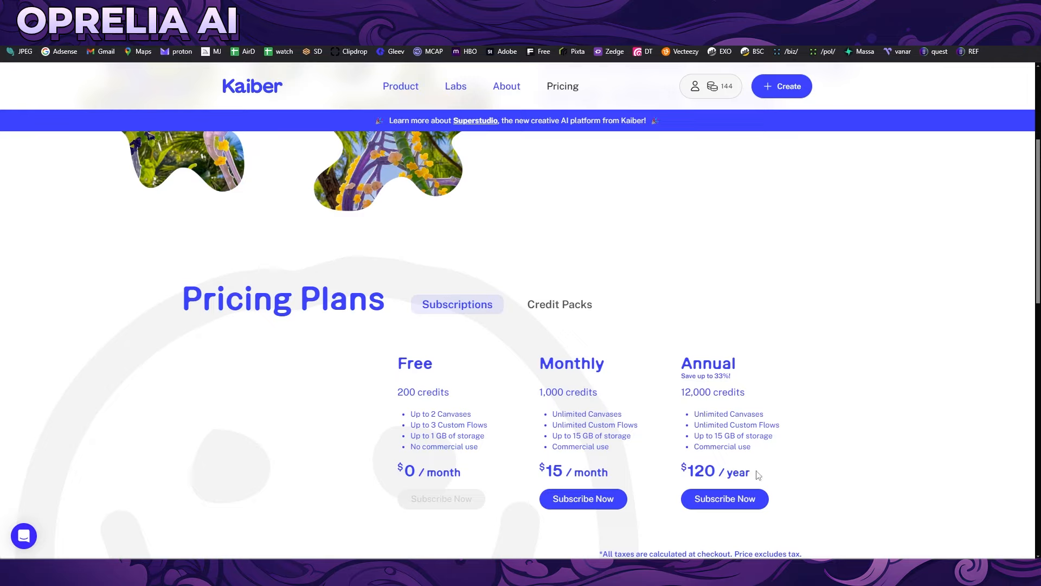
{"action": "left_click_drag", "start_coordinate": [539, 393], "coordinate": [599, 402]}
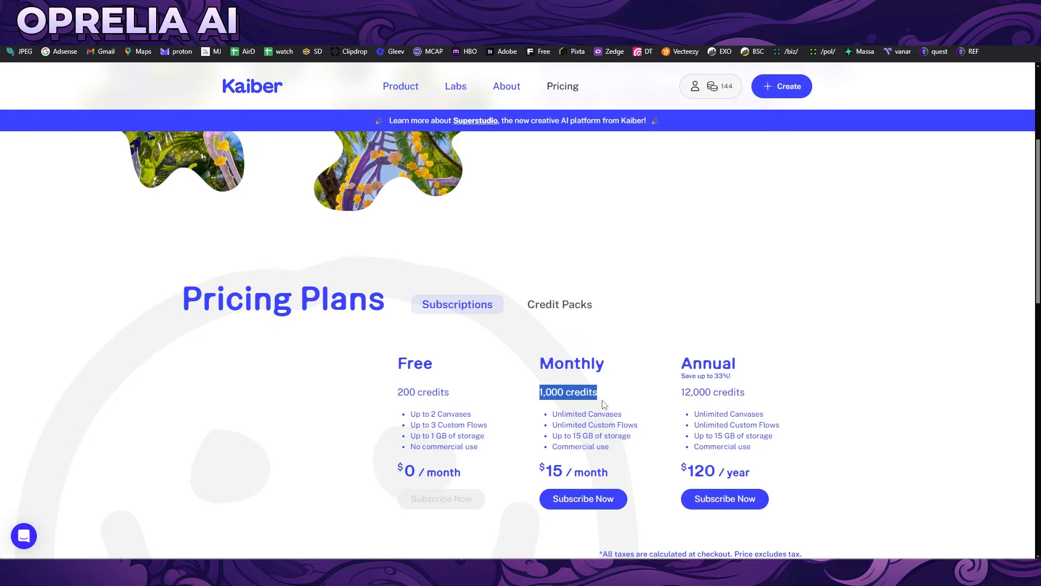
{"action": "left_click", "coordinate": [603, 404]}
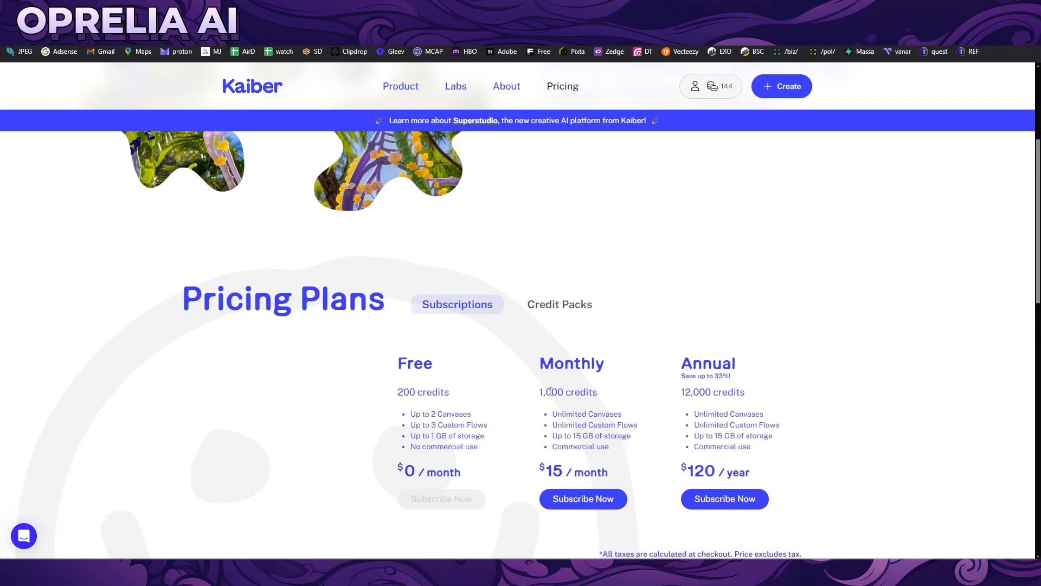
Step: Check the credit pack offers, return to the subscription plans and review the Enterprise section below them
{"action": "left_click", "coordinate": [549, 314]}
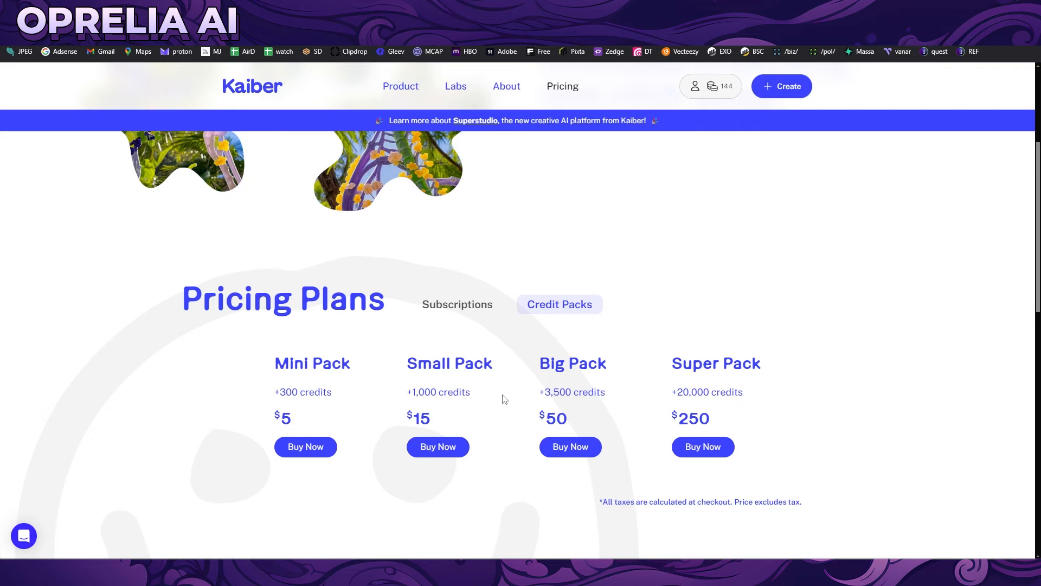
{"action": "left_click", "coordinate": [466, 314]}
{"action": "scroll", "coordinate": [470, 320], "scroll_direction": "down", "scroll_amount": 10}
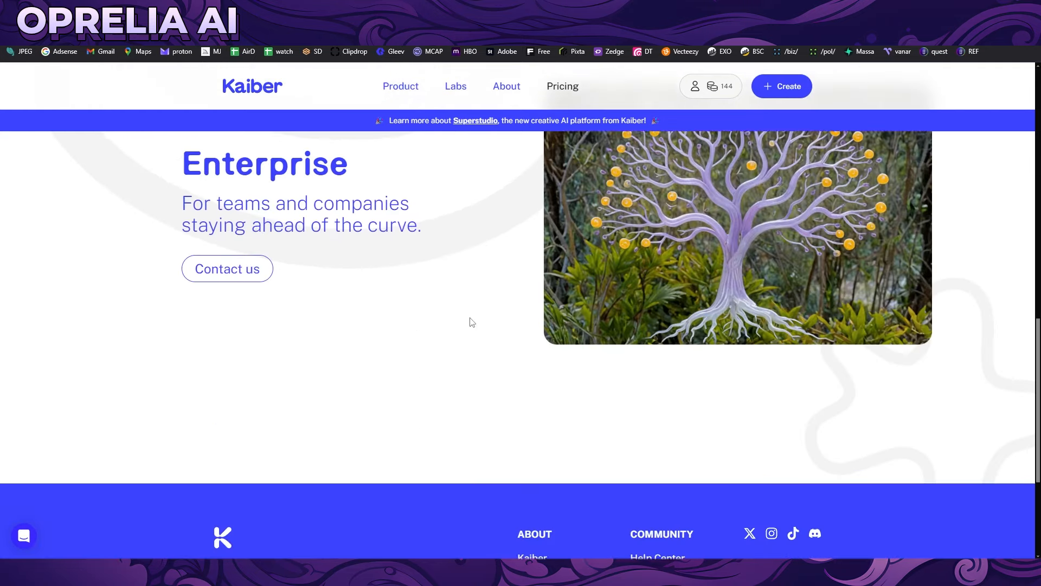
{"action": "scroll", "coordinate": [472, 323], "scroll_direction": "down", "scroll_amount": 4}
{"action": "scroll", "coordinate": [472, 322], "scroll_direction": "up", "scroll_amount": 7}
{"action": "scroll", "coordinate": [472, 322], "scroll_direction": "up", "scroll_amount": 1}
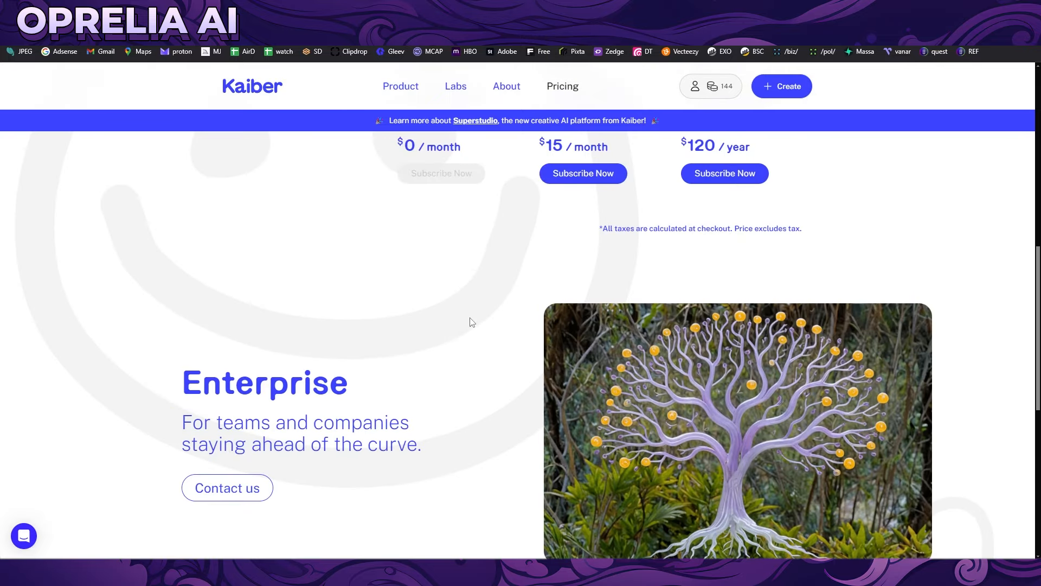
{"action": "scroll", "coordinate": [472, 322], "scroll_direction": "up", "scroll_amount": 10}
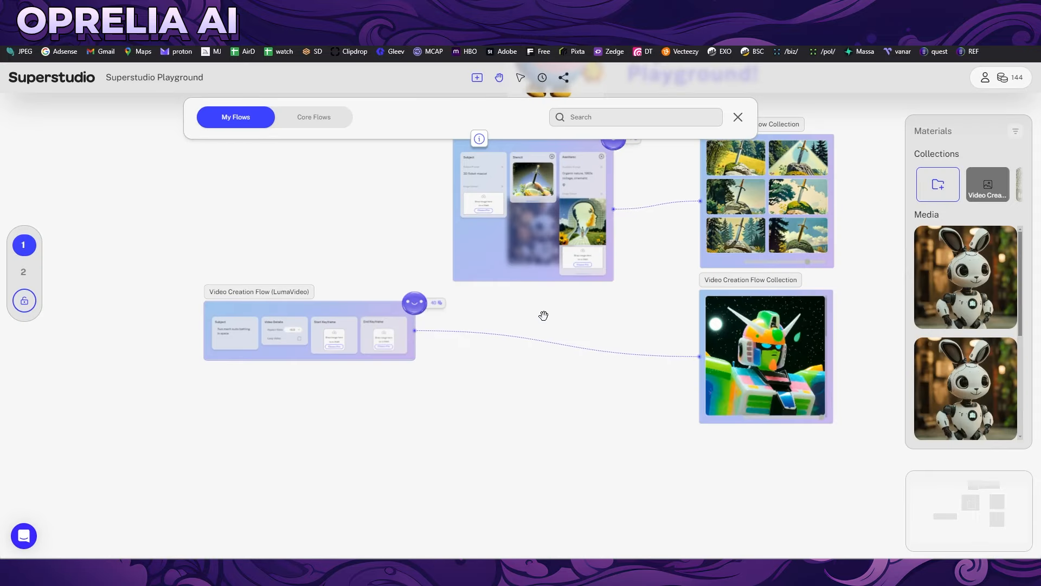
Step: Open the second canvas and examine the Subject, Video Details and Aesthetic settings of its Video Lab flow
{"action": "left_click_drag", "start_coordinate": [543, 315], "coordinate": [523, 380]}
{"action": "left_click", "coordinate": [49, 270]}
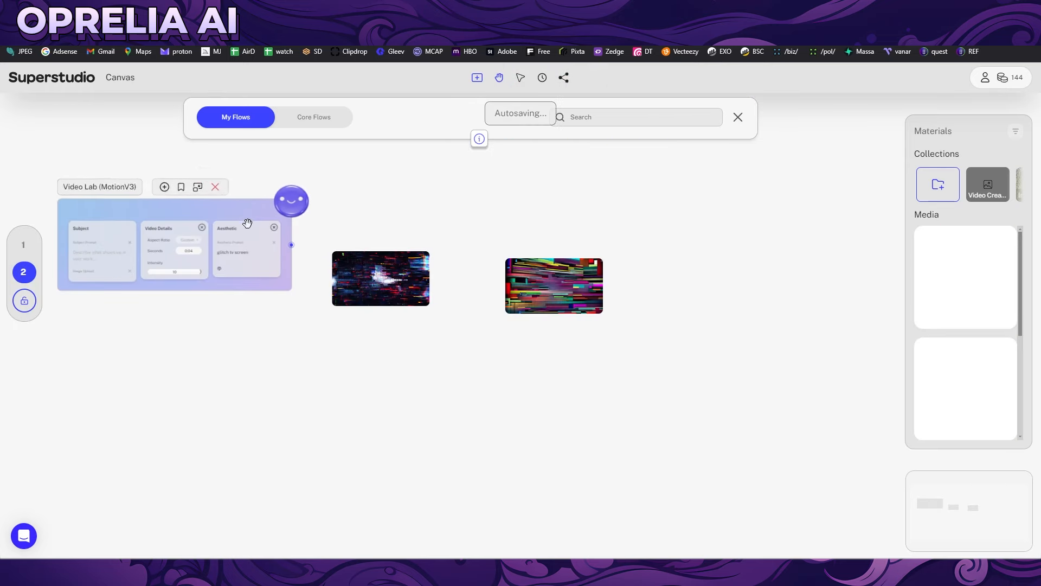
{"action": "scroll", "coordinate": [125, 304], "scroll_direction": "up", "scroll_amount": 5}
{"action": "left_click_drag", "start_coordinate": [281, 385], "coordinate": [453, 376]}
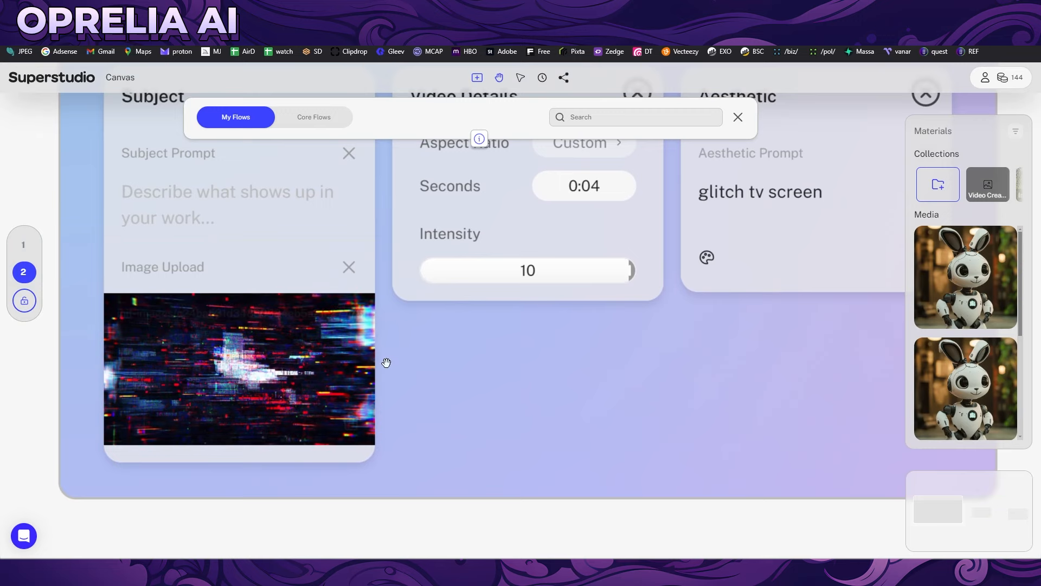
{"action": "scroll", "coordinate": [411, 349], "scroll_direction": "down", "scroll_amount": 3}
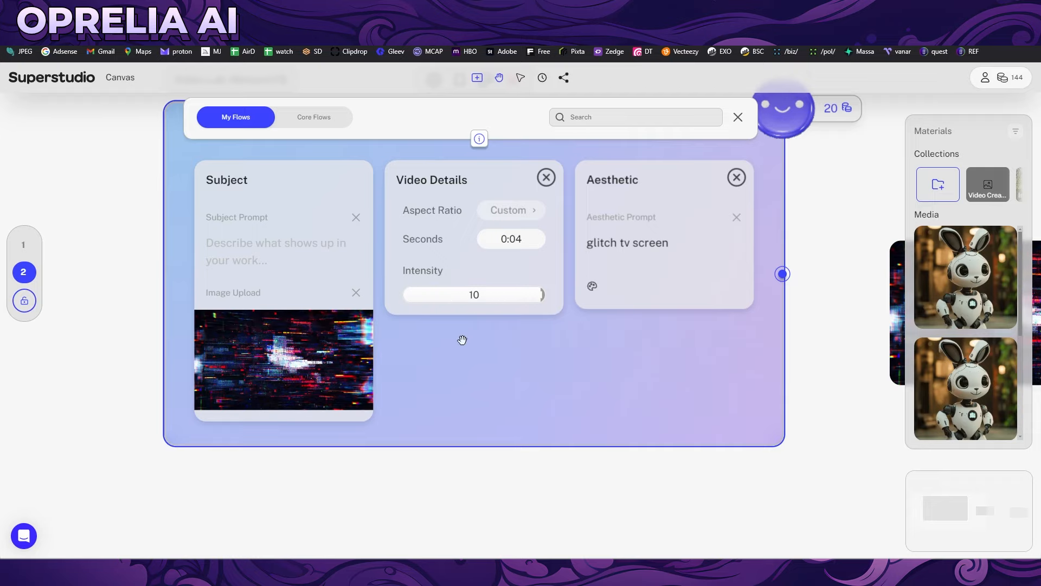
{"action": "left_click_drag", "start_coordinate": [639, 349], "coordinate": [464, 383]}
{"action": "scroll", "coordinate": [633, 310], "scroll_direction": "down", "scroll_amount": 4}
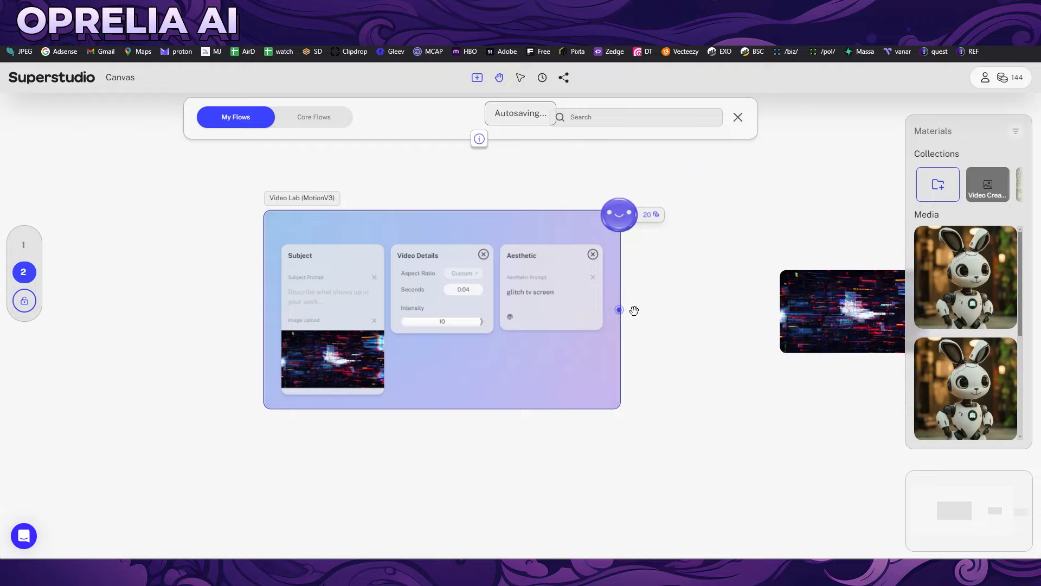
Step: Inspect the two glitch visuals beside the Video Lab flow up close
{"action": "left_click_drag", "start_coordinate": [739, 337], "coordinate": [447, 331]}
{"action": "scroll", "coordinate": [601, 307], "scroll_direction": "up", "scroll_amount": 7}
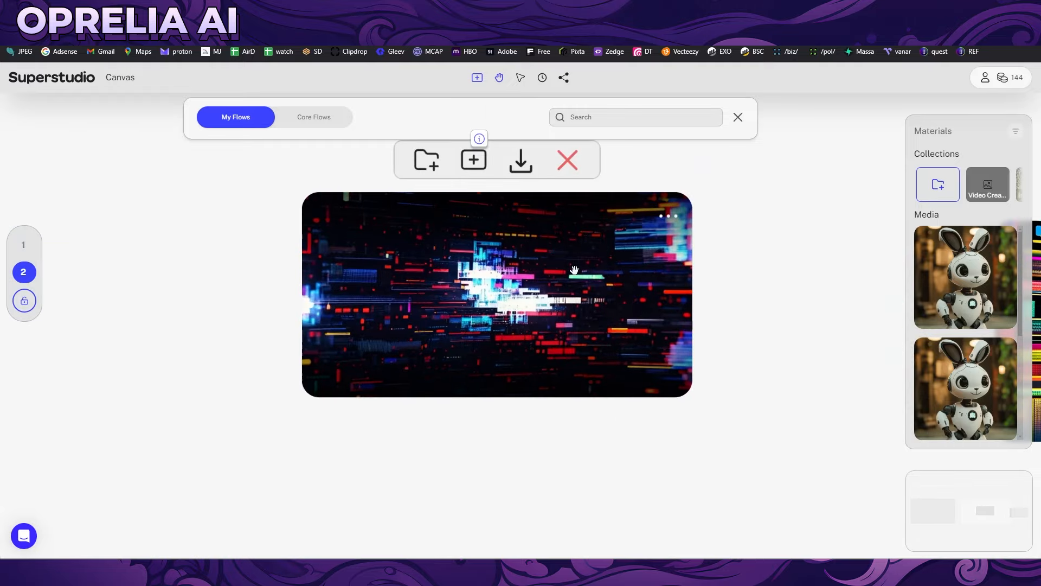
{"action": "left_click_drag", "start_coordinate": [560, 284], "coordinate": [518, 297]}
{"action": "scroll", "coordinate": [492, 325], "scroll_direction": "down", "scroll_amount": 3}
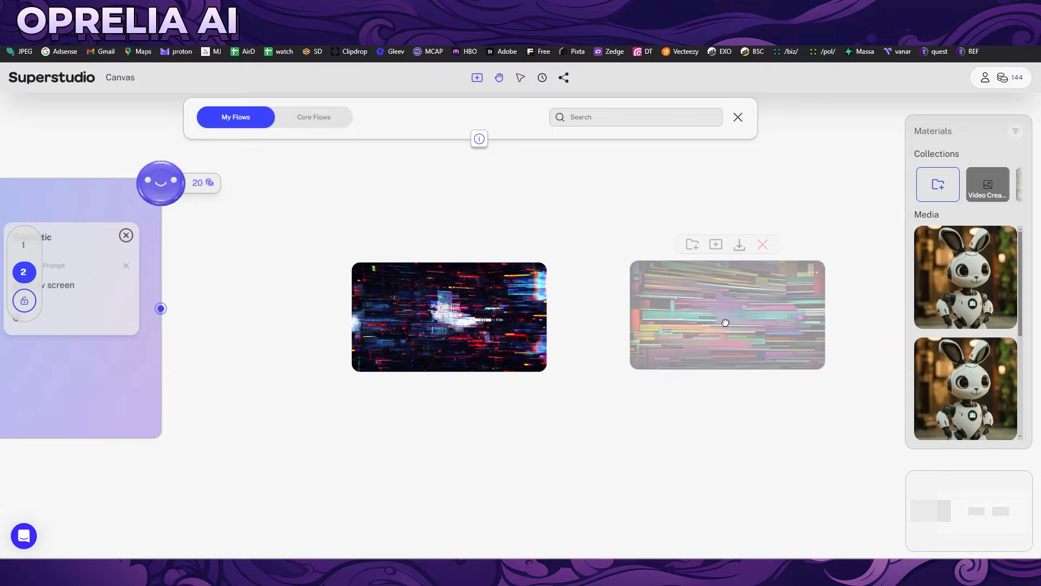
{"action": "scroll", "coordinate": [724, 321], "scroll_direction": "up", "scroll_amount": 3}
{"action": "scroll", "coordinate": [423, 301], "scroll_direction": "down", "scroll_amount": 3}
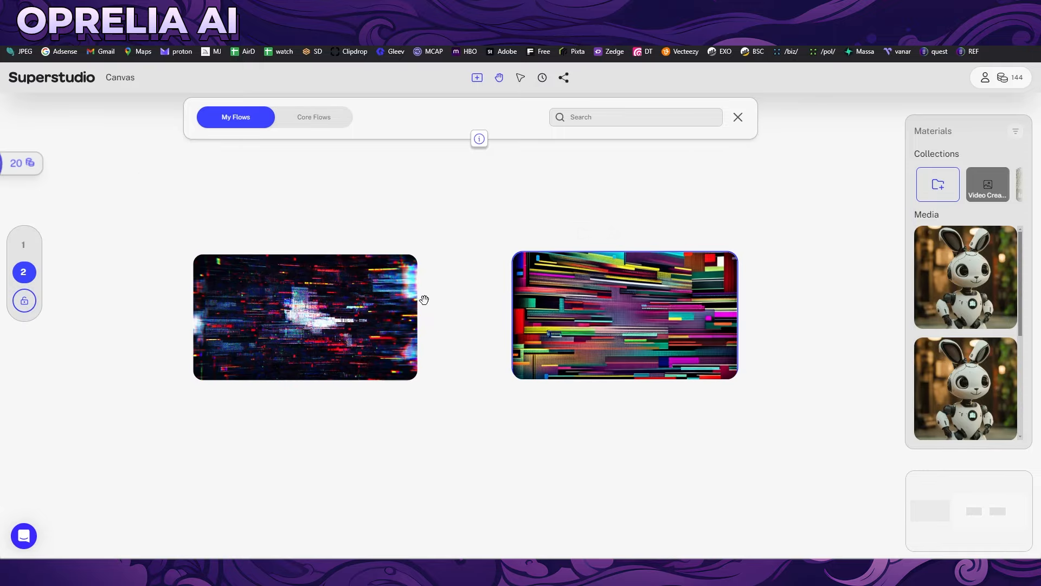
{"action": "scroll", "coordinate": [324, 332], "scroll_direction": "down", "scroll_amount": 4}
{"action": "left_click_drag", "start_coordinate": [193, 321], "coordinate": [278, 340]}
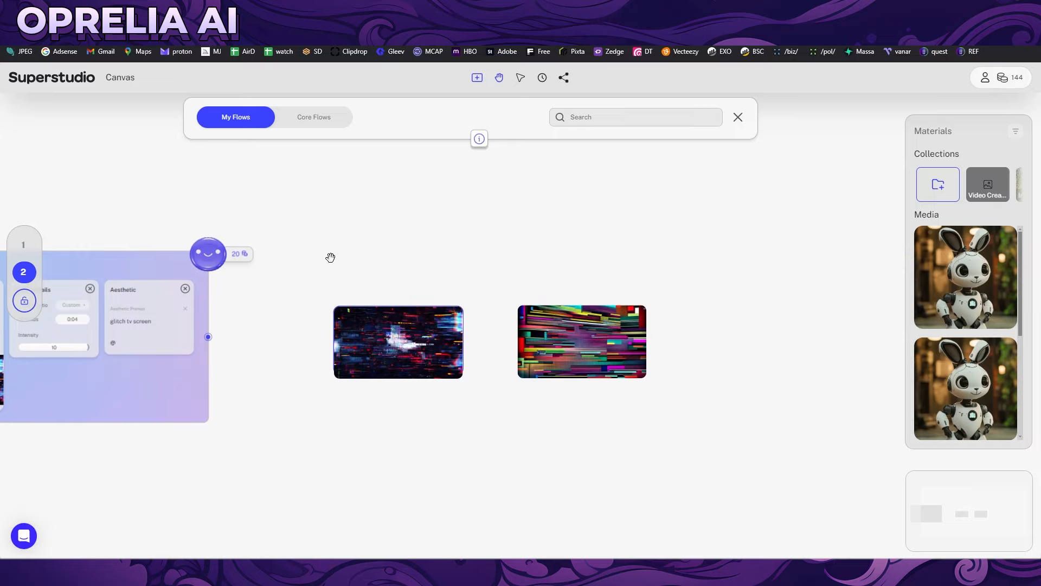
Step: Bring the whole Video Lab flow into view and switch back to the Superstudio Playground canvas
{"action": "left_click_drag", "start_coordinate": [328, 258], "coordinate": [515, 267]}
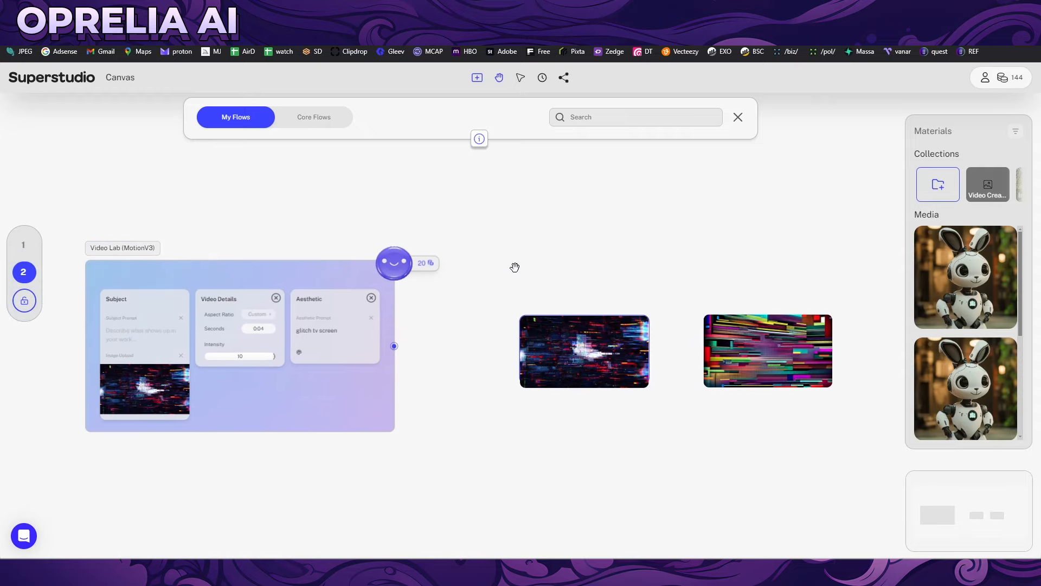
{"action": "left_click", "coordinate": [24, 272]}
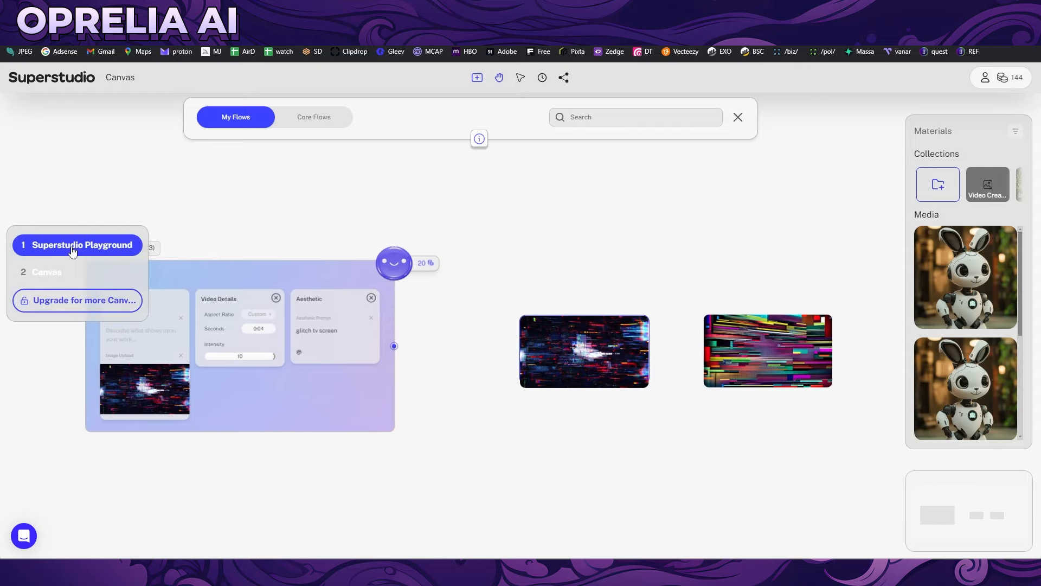
{"action": "left_click", "coordinate": [65, 251]}
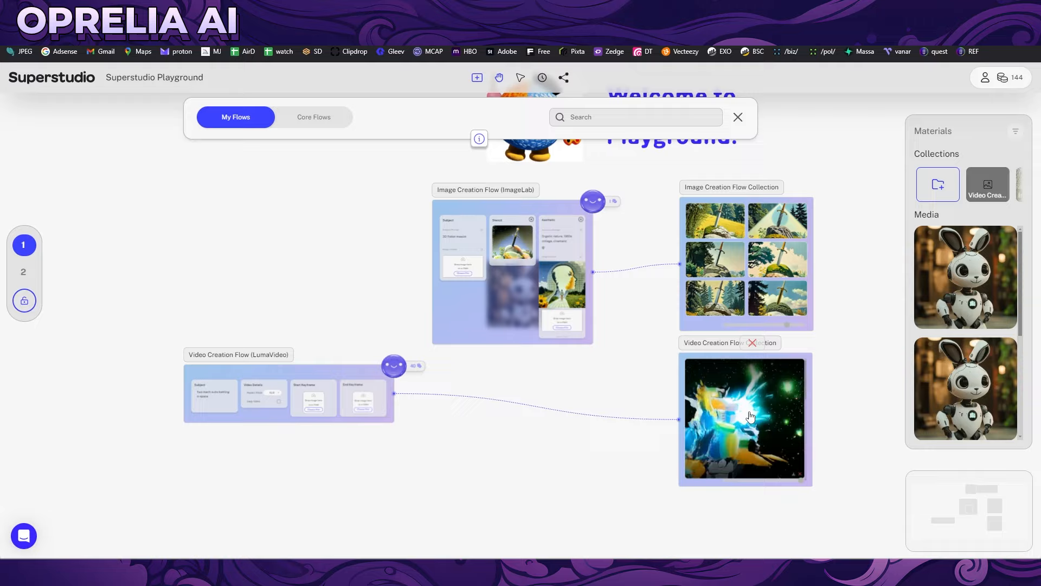
Step: Examine the Subject, Stencil and Aesthetic settings of the Image Creation Flow (ImageLab) up close
{"action": "scroll", "coordinate": [606, 271], "scroll_direction": "up", "scroll_amount": 10}
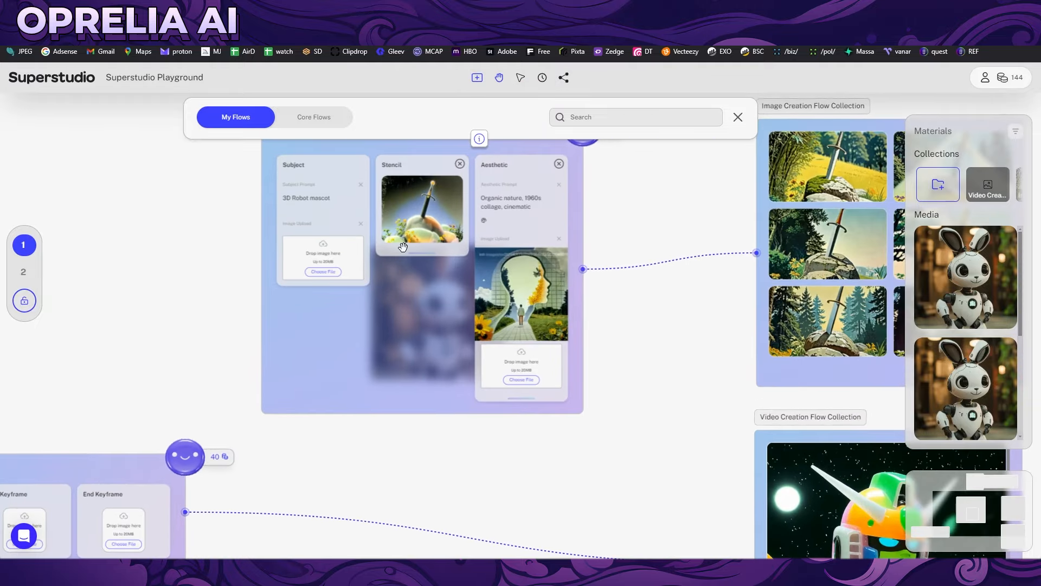
{"action": "scroll", "coordinate": [367, 242], "scroll_direction": "down", "scroll_amount": 10}
{"action": "scroll", "coordinate": [361, 234], "scroll_direction": "up", "scroll_amount": 8}
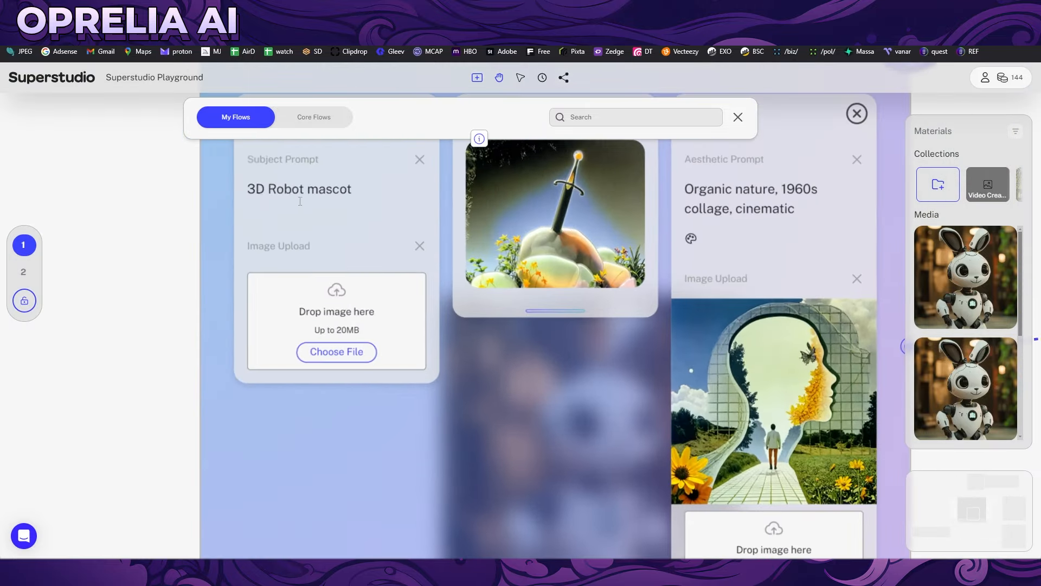
{"action": "scroll", "coordinate": [358, 227], "scroll_direction": "down", "scroll_amount": 2}
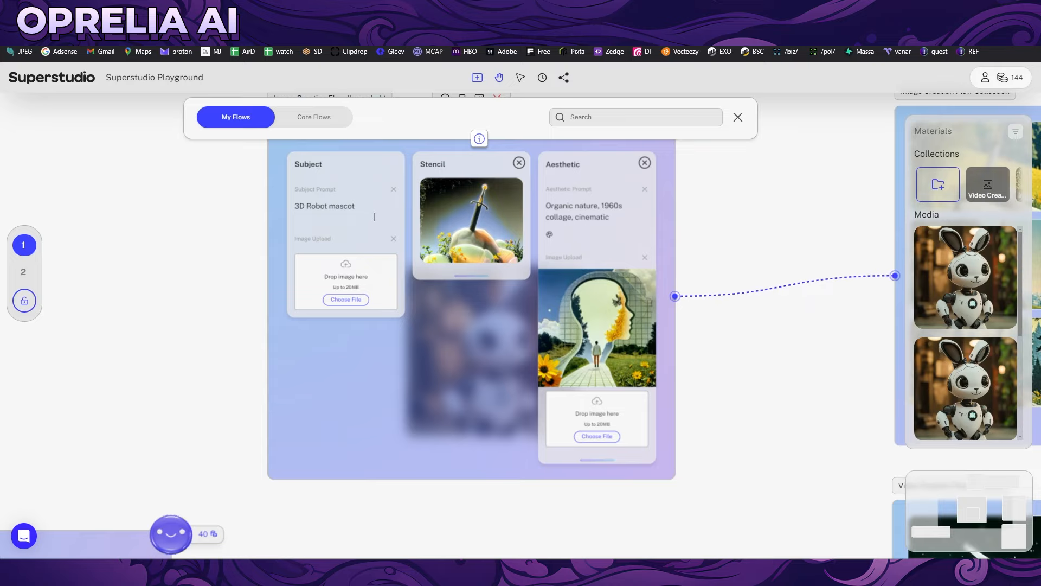
Step: Replace the Subject prompt of the Video Creation Flow (LumaVideo) with "3D Robot Bunny blinking eyes"
{"action": "scroll", "coordinate": [488, 270], "scroll_direction": "down", "scroll_amount": 4}
{"action": "left_click_drag", "start_coordinate": [662, 366], "coordinate": [806, 273]}
{"action": "scroll", "coordinate": [125, 376], "scroll_direction": "up", "scroll_amount": 8}
{"action": "triple_click", "coordinate": [306, 362]}
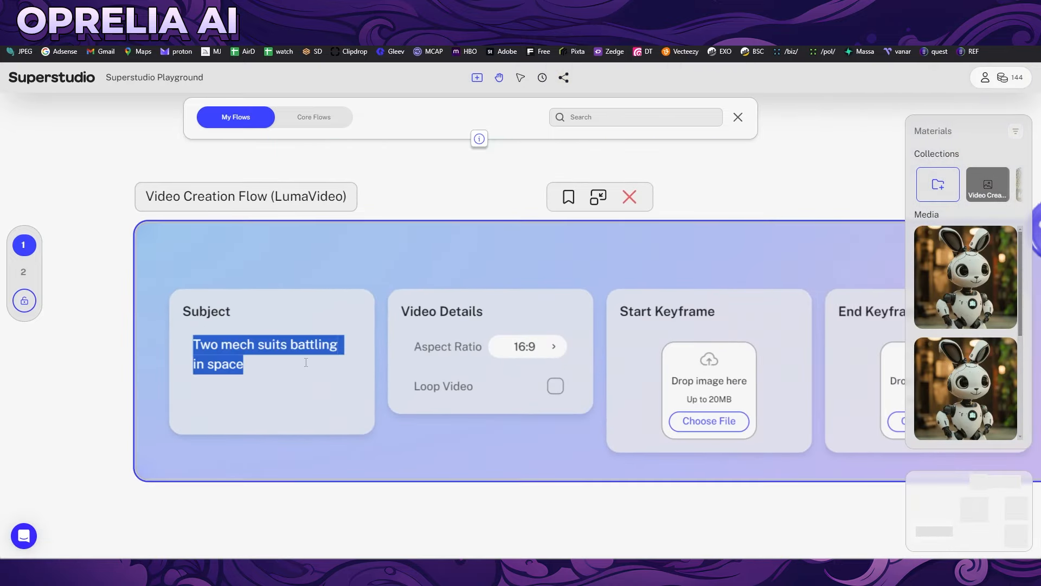
{"action": "type", "text": "3D "}
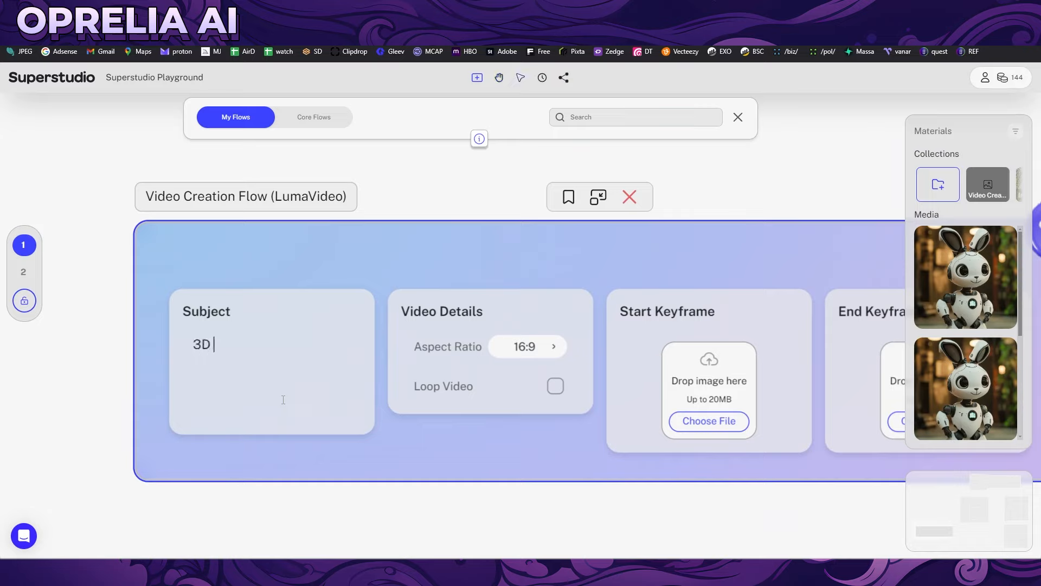
{"action": "type", "text": "Robot Bunny"}
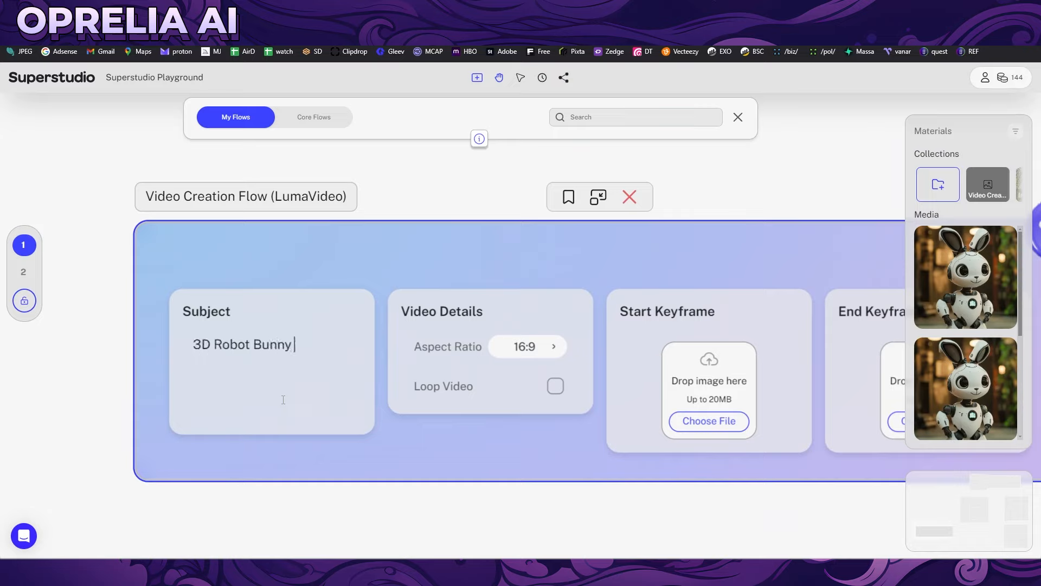
{"action": "type", "text": " blinking eyes"}
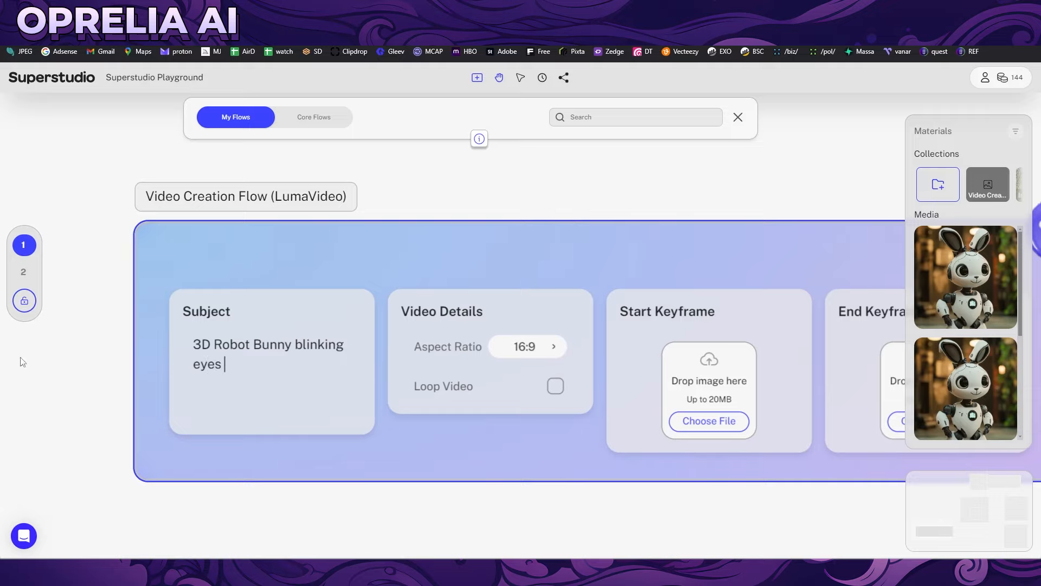
Step: Upload the robot bunny image pixar.png as the video flow's Start Keyframe and enable Loop Video
{"action": "left_click_drag", "start_coordinate": [22, 361], "coordinate": [708, 388]}
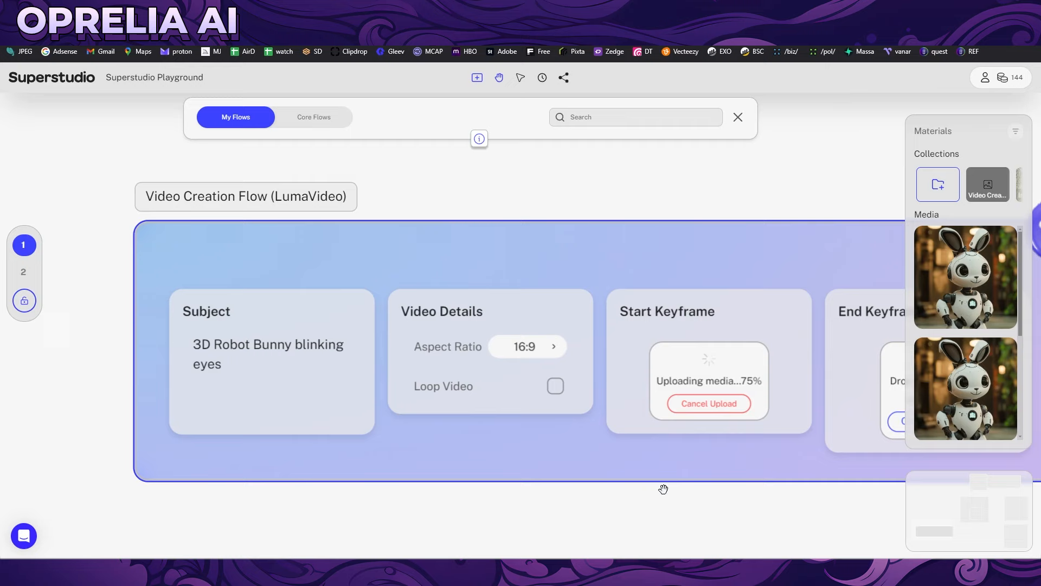
{"action": "left_click_drag", "start_coordinate": [615, 466], "coordinate": [515, 459]}
{"action": "scroll", "coordinate": [430, 354], "scroll_direction": "down", "scroll_amount": 2}
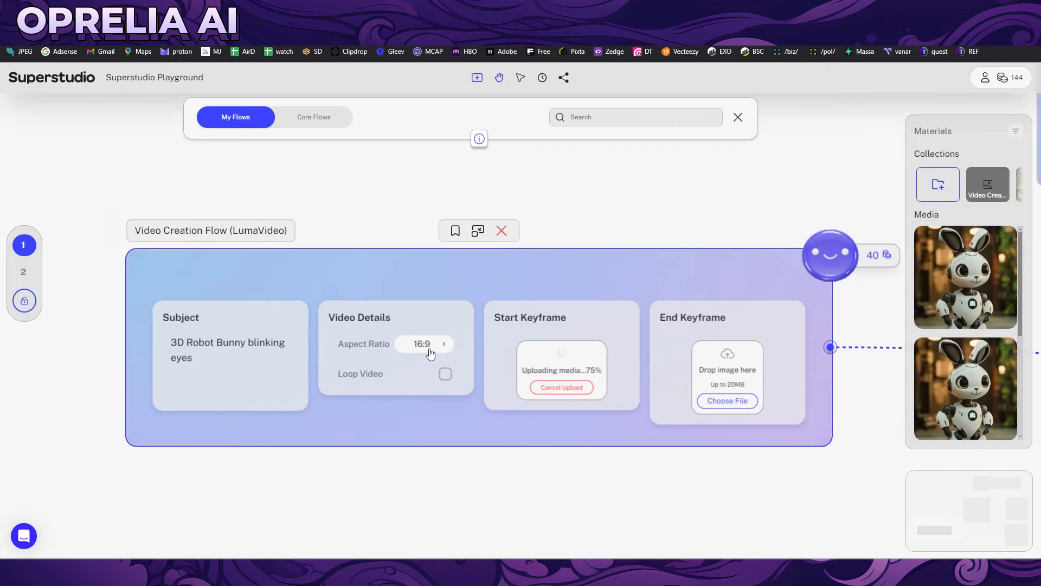
{"action": "left_click", "coordinate": [430, 354]}
{"action": "left_click", "coordinate": [604, 355]}
{"action": "left_click", "coordinate": [446, 374]}
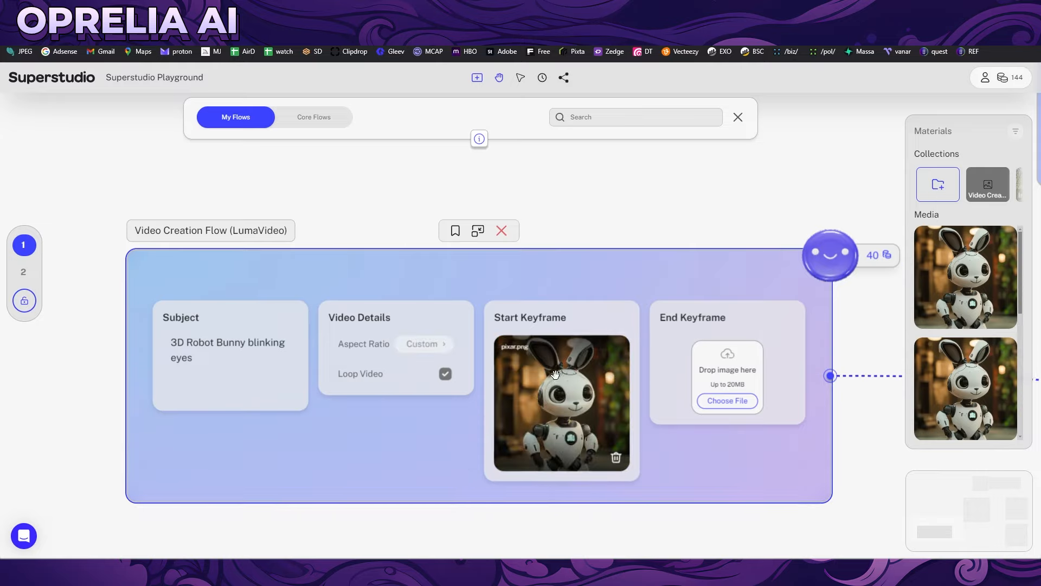
Step: Run the Video Creation Flow to generate the robot bunny video
{"action": "scroll", "coordinate": [826, 457], "scroll_direction": "down", "scroll_amount": 2}
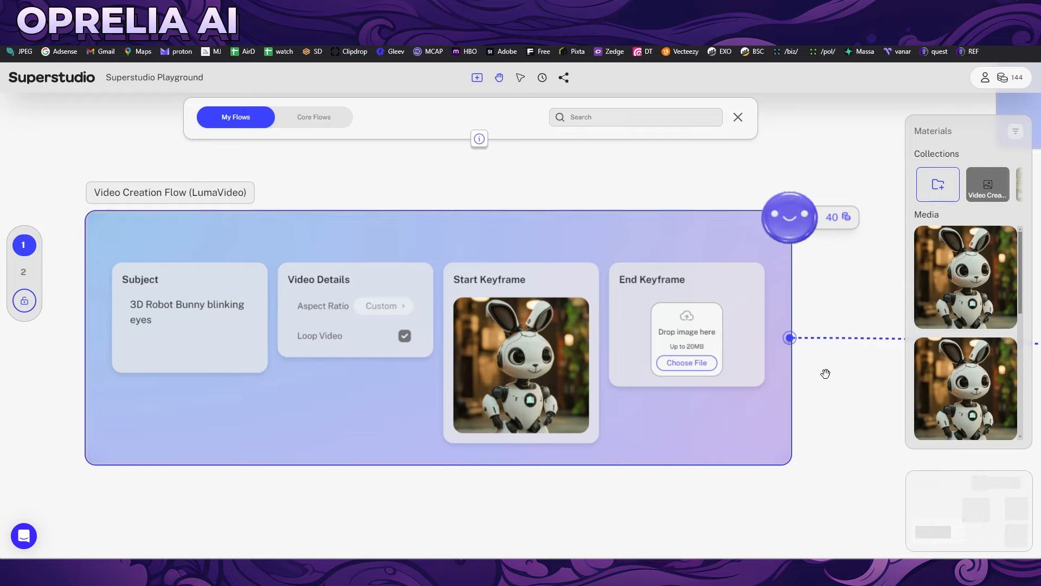
{"action": "left_click_drag", "start_coordinate": [825, 374], "coordinate": [649, 356]}
{"action": "scroll", "coordinate": [649, 356], "scroll_direction": "down", "scroll_amount": 2}
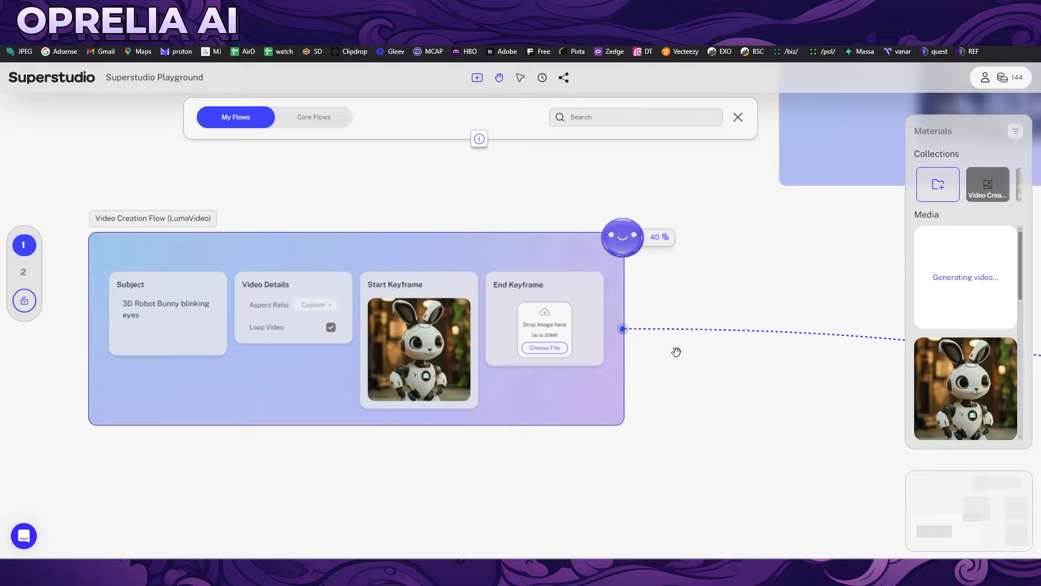
{"action": "left_click_drag", "start_coordinate": [676, 353], "coordinate": [340, 375]}
{"action": "scroll", "coordinate": [588, 369], "scroll_direction": "down", "scroll_amount": 3}
{"action": "scroll", "coordinate": [588, 369], "scroll_direction": "down", "scroll_amount": 2}
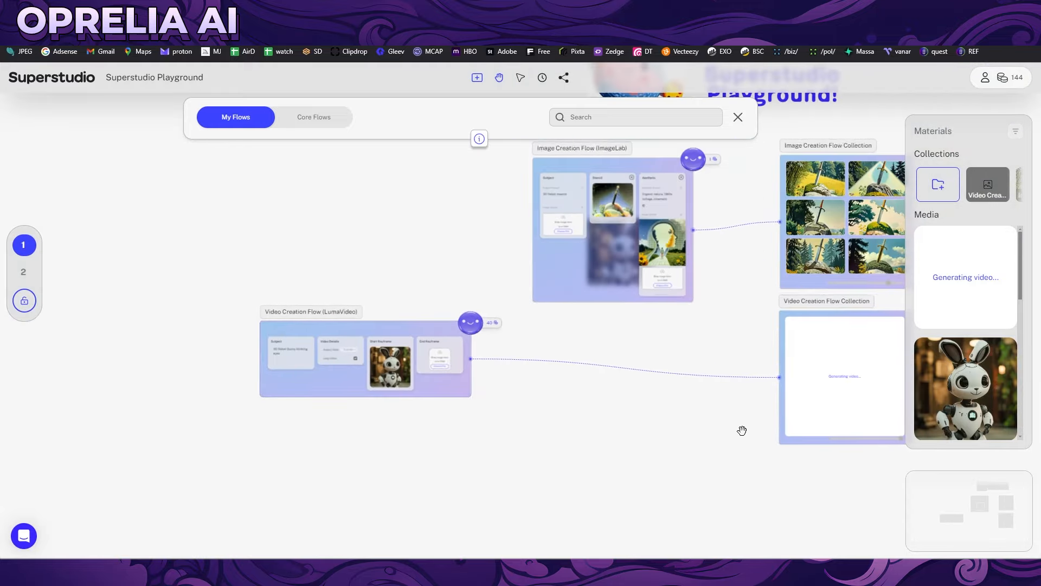
Step: Move the Video Creation Flow Collection closer to the Video Creation Flow
{"action": "left_click_drag", "start_coordinate": [741, 430], "coordinate": [466, 370]}
{"action": "scroll", "coordinate": [623, 341], "scroll_direction": "up", "scroll_amount": 3}
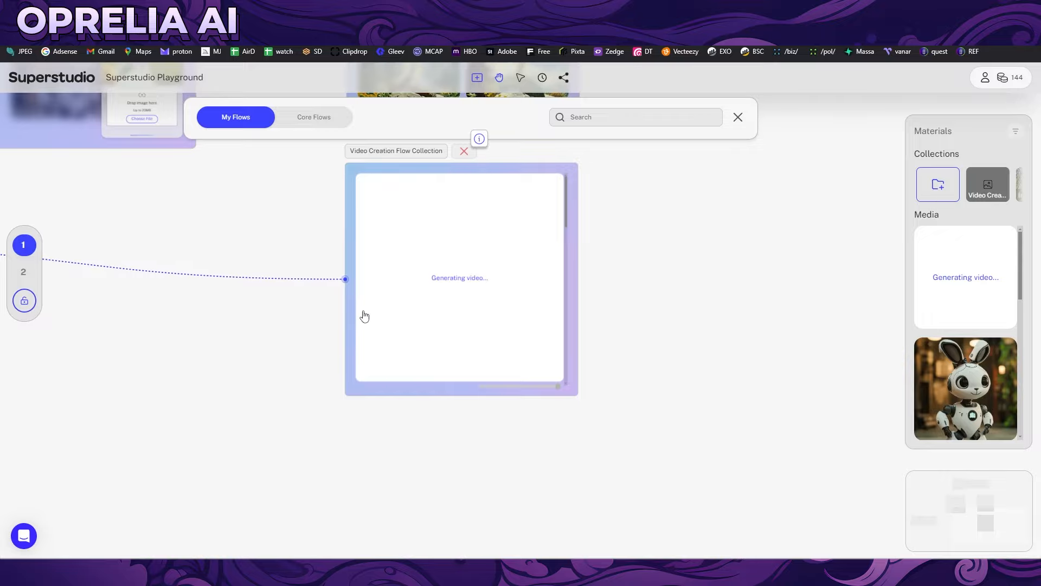
{"action": "left_click_drag", "start_coordinate": [351, 317], "coordinate": [210, 336]}
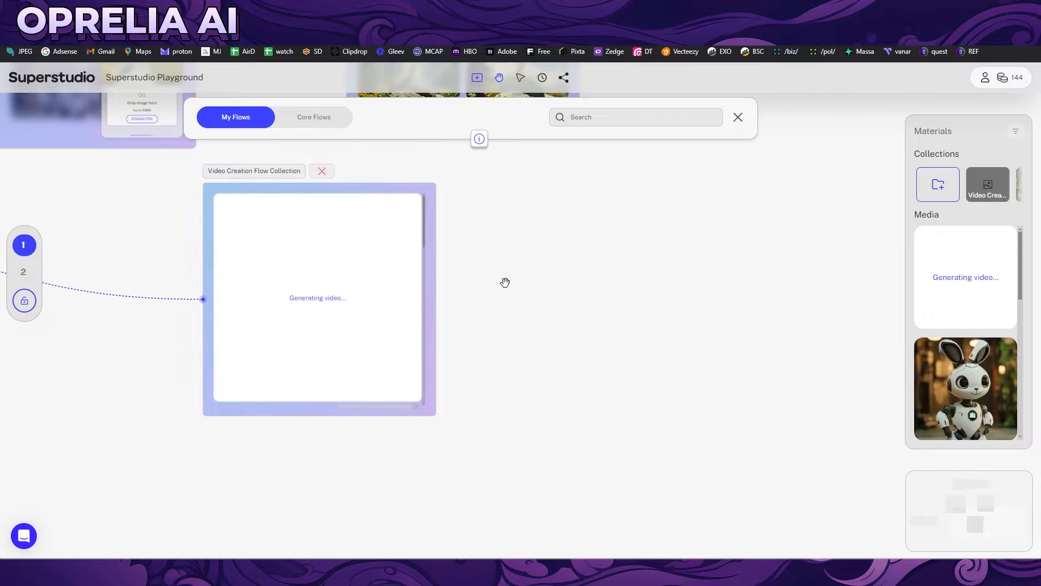
Step: Add the robot bunny image to the Subject image upload of the Image Creation Flow
{"action": "scroll", "coordinate": [504, 281], "scroll_direction": "down", "scroll_amount": 3}
{"action": "left_click_drag", "start_coordinate": [360, 162], "coordinate": [442, 293]}
{"action": "scroll", "coordinate": [198, 179], "scroll_direction": "up", "scroll_amount": 4}
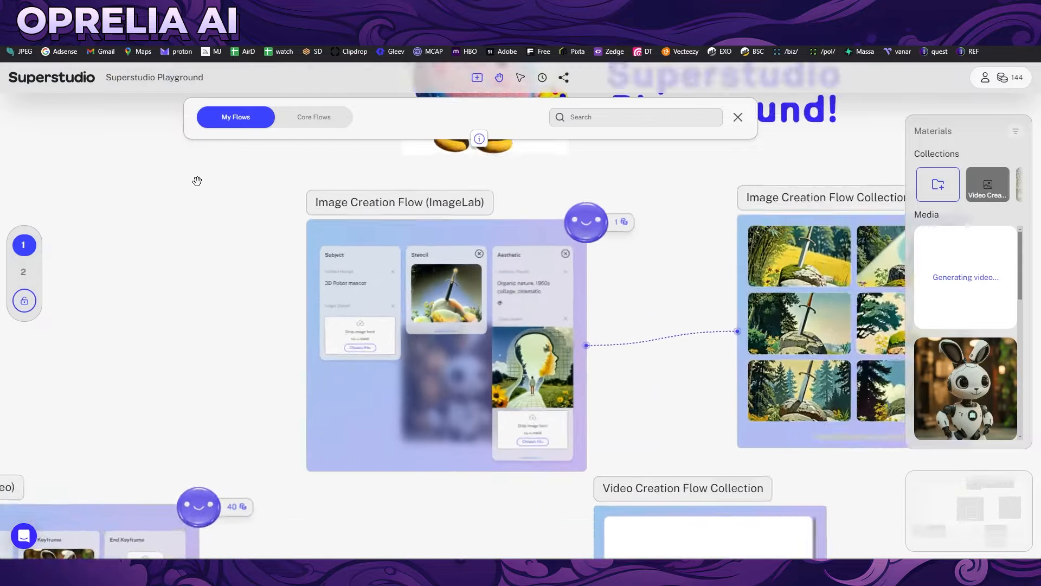
{"action": "scroll", "coordinate": [472, 314], "scroll_direction": "up", "scroll_amount": 4}
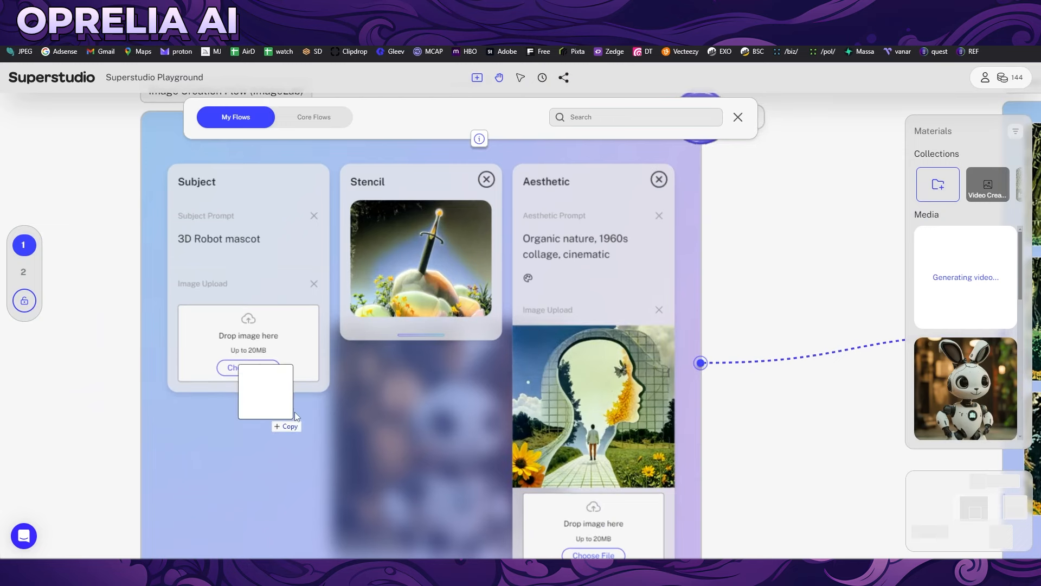
{"action": "left_click_drag", "start_coordinate": [274, 421], "coordinate": [261, 358]}
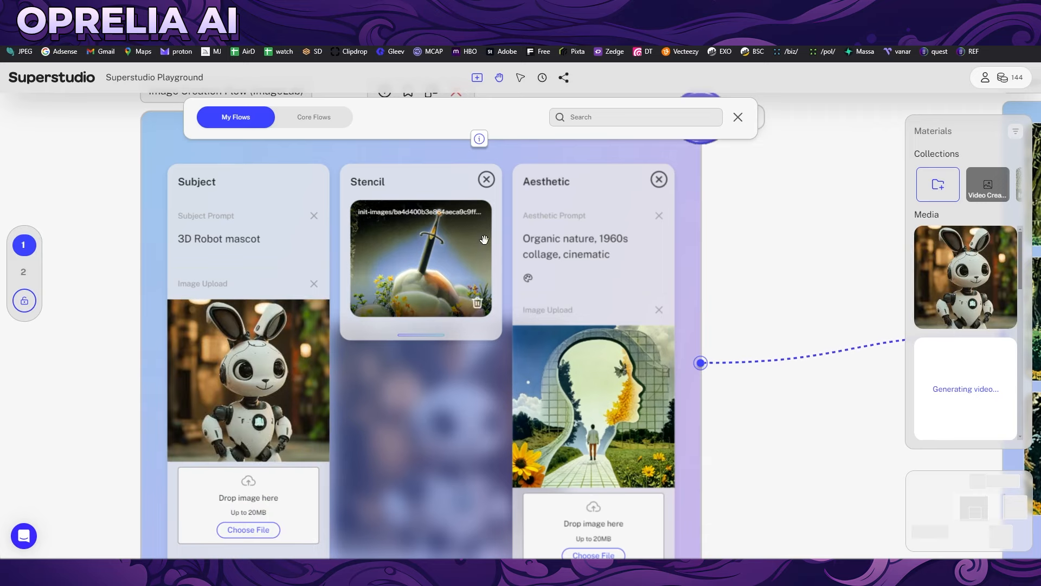
Step: Set the Aesthetic prompt to "old 1990s anime, studio ghibli, OVA style, VHS" and run the Image Creation Flow
{"action": "scroll", "coordinate": [463, 271], "scroll_direction": "down", "scroll_amount": 2}
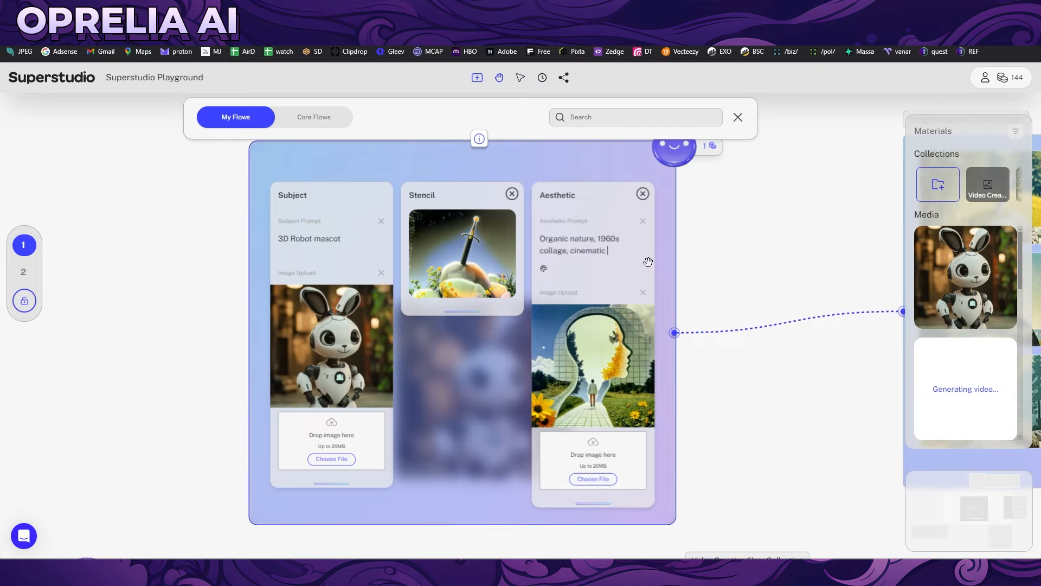
{"action": "left_click_drag", "start_coordinate": [614, 254], "coordinate": [535, 232]}
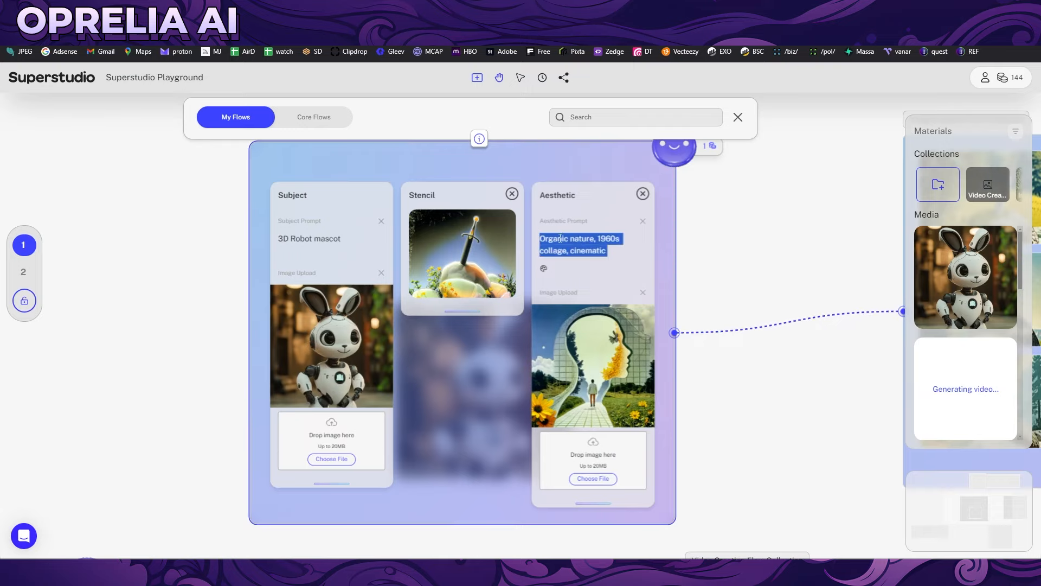
{"action": "type", "text": "old"}
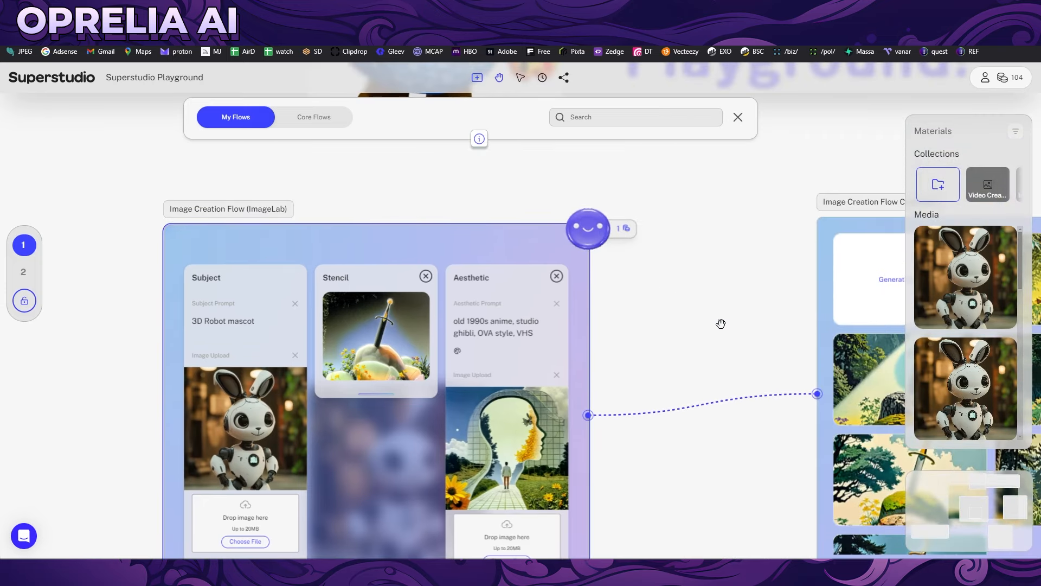
{"action": "left_click_drag", "start_coordinate": [694, 376], "coordinate": [429, 309]}
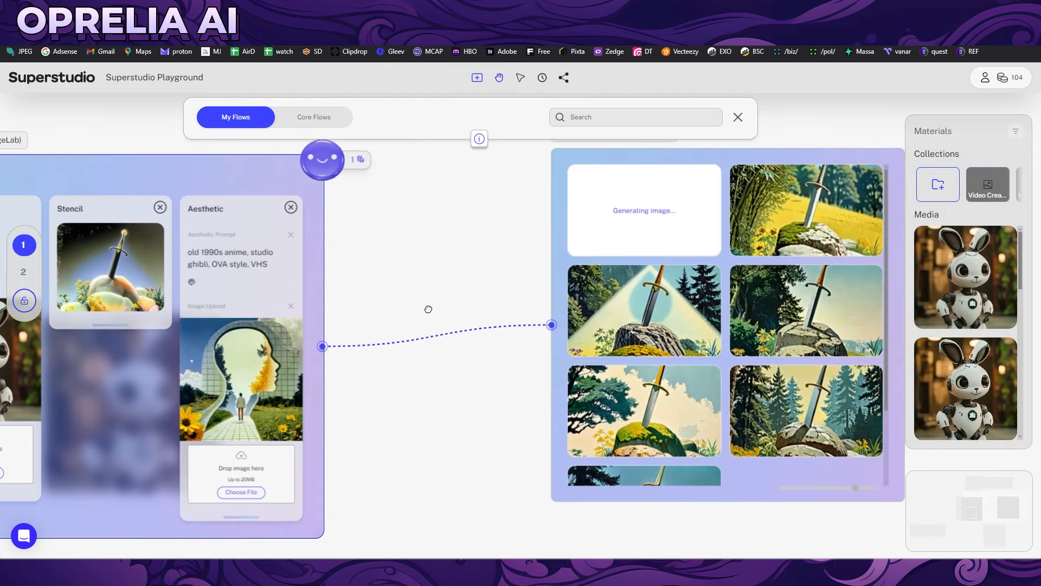
Step: Download the sword image with the light triangle from the Image Creation Flow Collection, view the file and close it
{"action": "scroll", "coordinate": [708, 386], "scroll_direction": "down", "scroll_amount": 2}
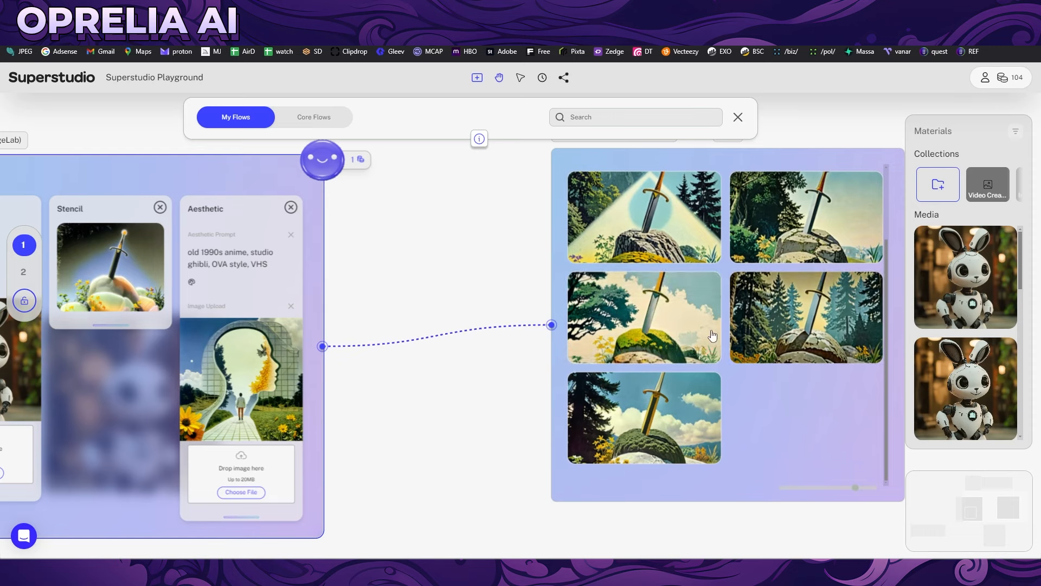
{"action": "scroll", "coordinate": [545, 364], "scroll_direction": "down", "scroll_amount": 2}
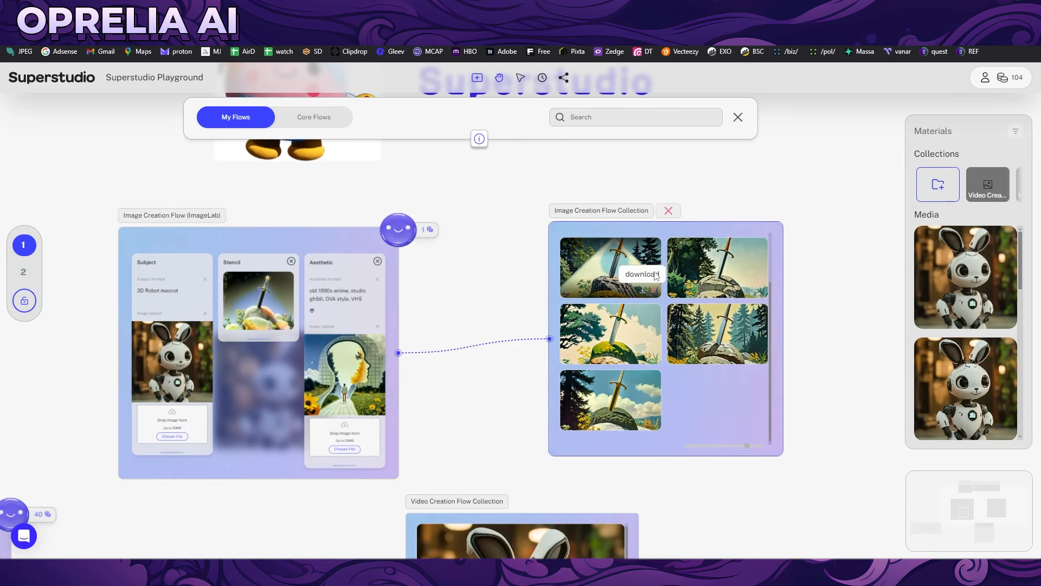
{"action": "left_click", "coordinate": [656, 275]}
{"action": "key", "text": "Return"}
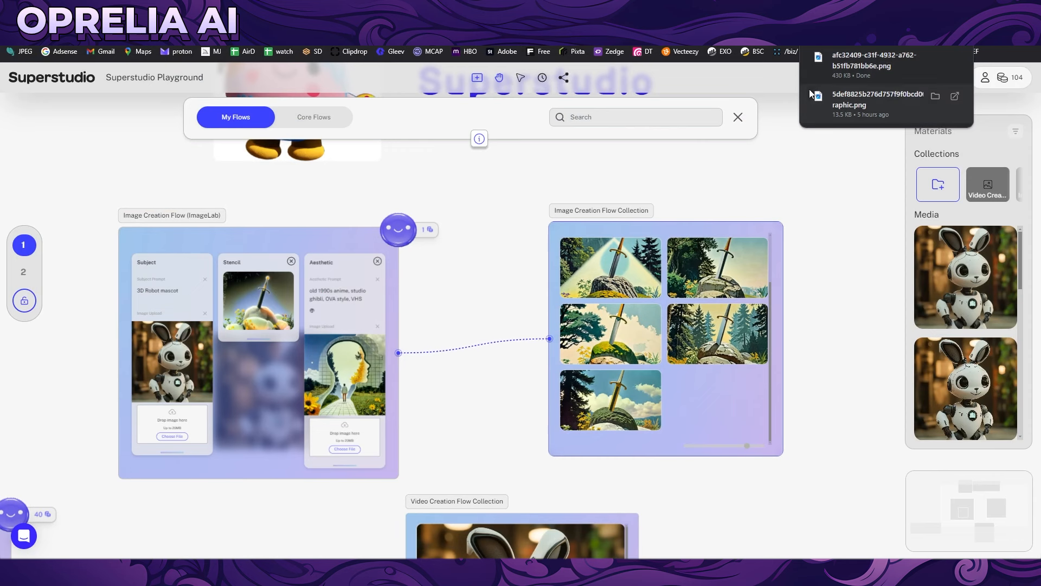
{"action": "left_click", "coordinate": [848, 68]}
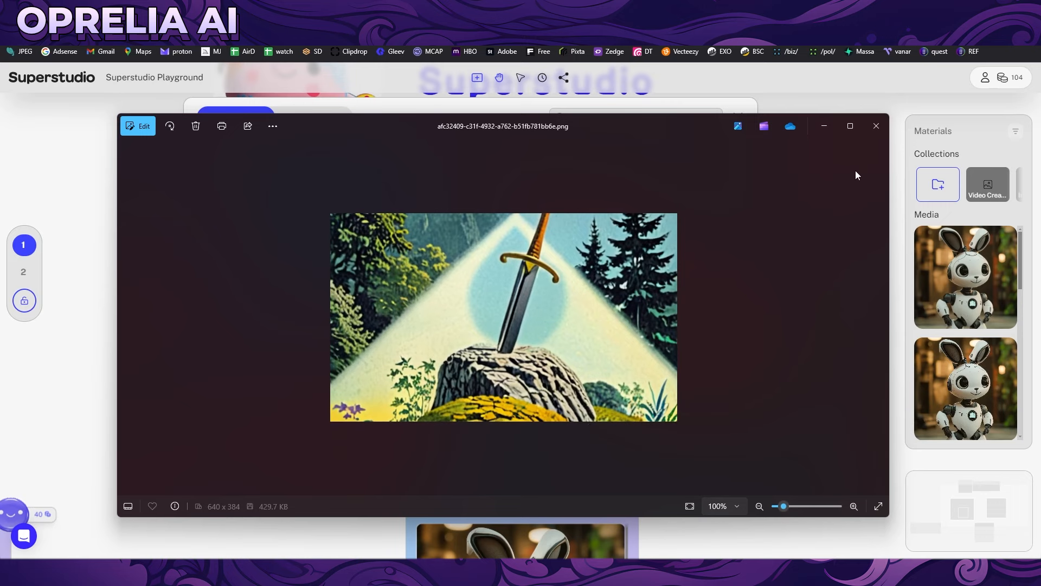
{"action": "left_click", "coordinate": [877, 127]}
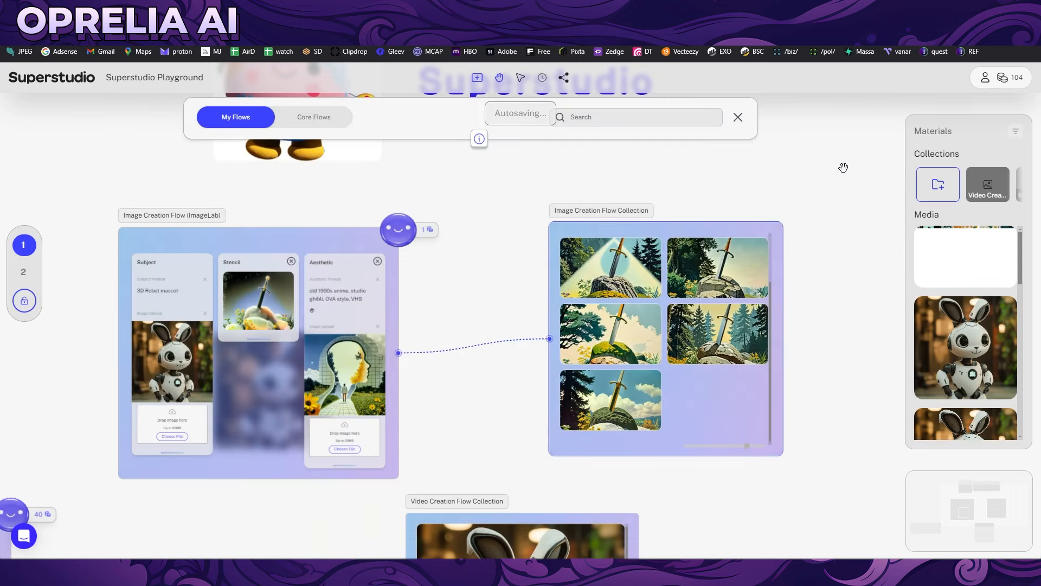
Step: View the generated robot bunny video in the Video Creation Flow Collection
{"action": "scroll", "coordinate": [448, 358], "scroll_direction": "down", "scroll_amount": 5}
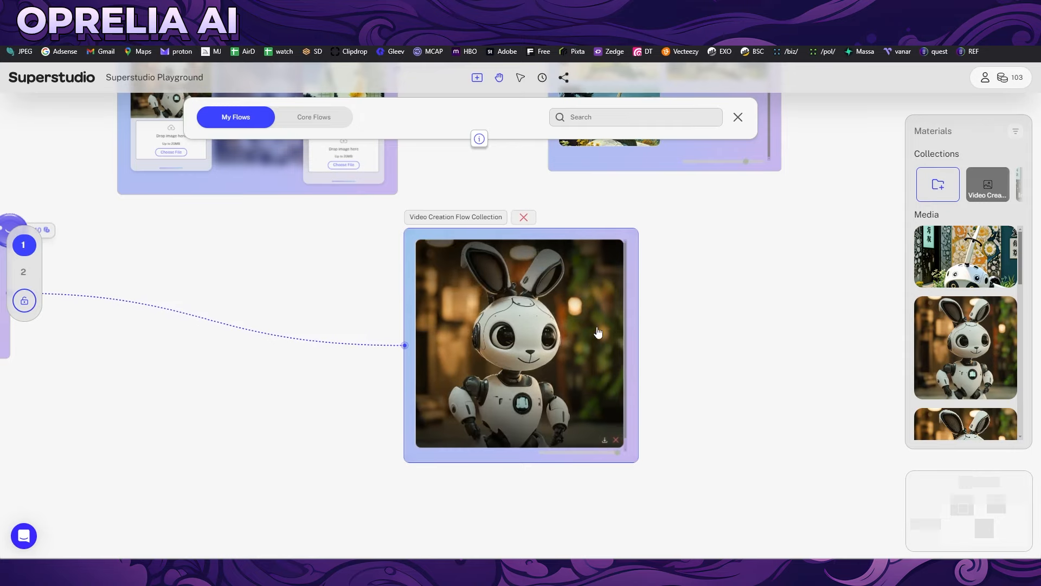
{"action": "scroll", "coordinate": [659, 323], "scroll_direction": "down", "scroll_amount": 3}
{"action": "left_click_drag", "start_coordinate": [795, 318], "coordinate": [633, 397]}
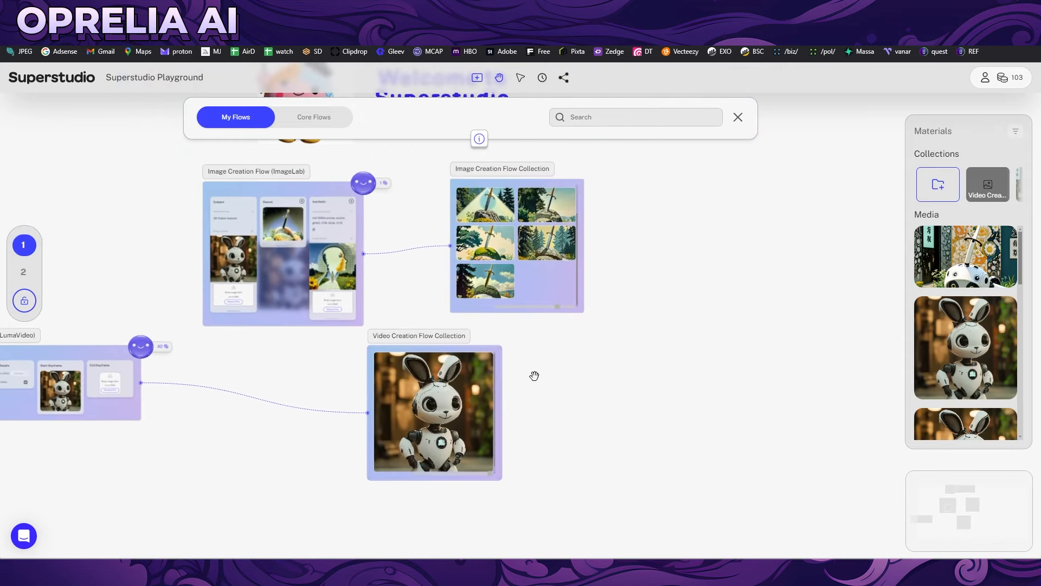
Step: Move the Video Creation Flow (LumaVideo) closer to its connected collection
{"action": "left_click_drag", "start_coordinate": [541, 363], "coordinate": [580, 319]}
{"action": "left_click_drag", "start_coordinate": [235, 387], "coordinate": [387, 358]}
{"action": "scroll", "coordinate": [257, 281], "scroll_direction": "up", "scroll_amount": 5}
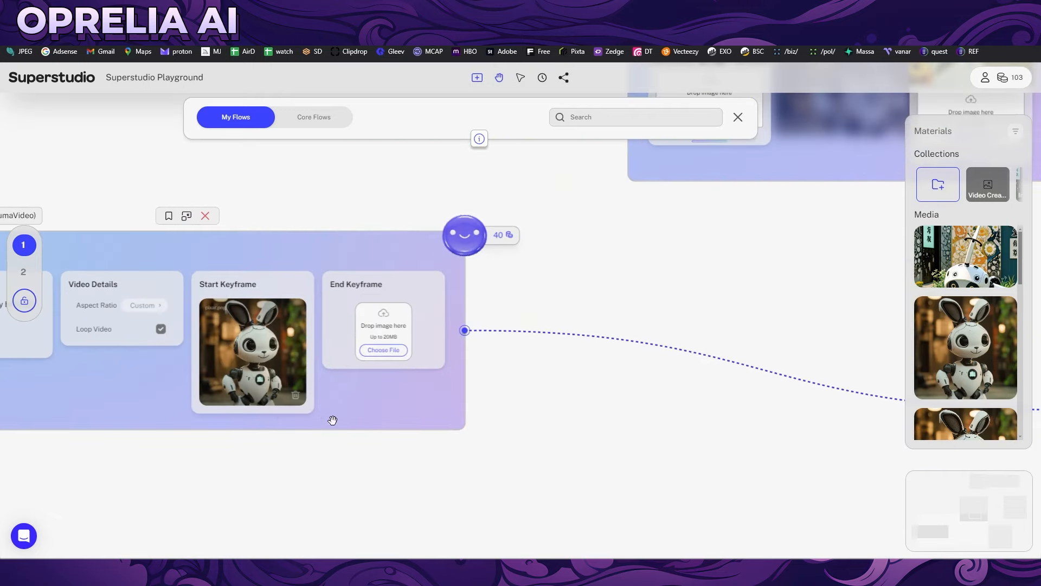
{"action": "left_click_drag", "start_coordinate": [332, 418], "coordinate": [445, 407]}
Step: Rerun the Video Creation Flow with Loop Video disabled and an extended Subject prompt
{"action": "left_click", "coordinate": [273, 317]}
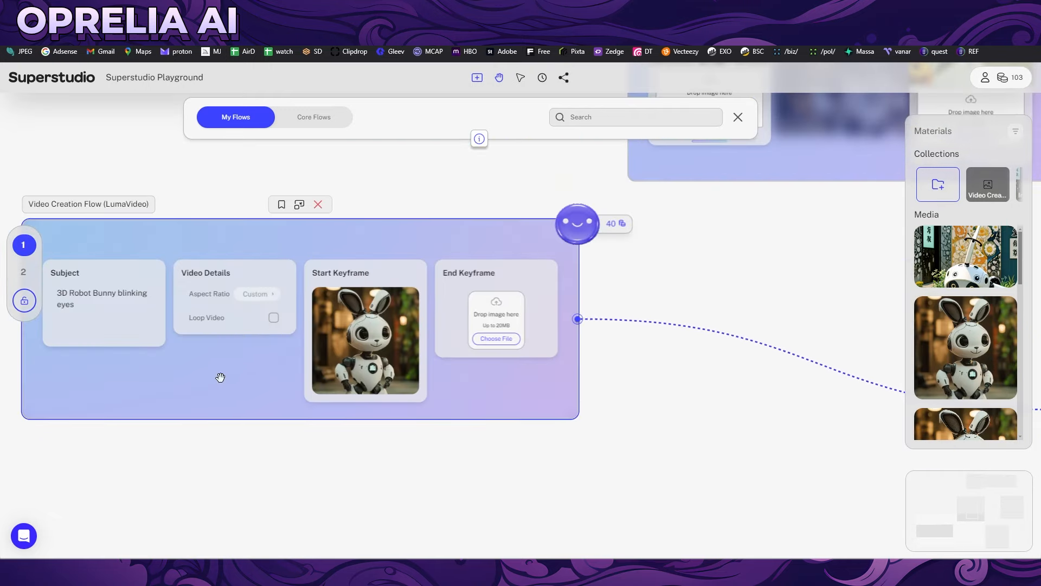
{"action": "type", "text": "nning"}
{"action": "left_click", "coordinate": [572, 236]}
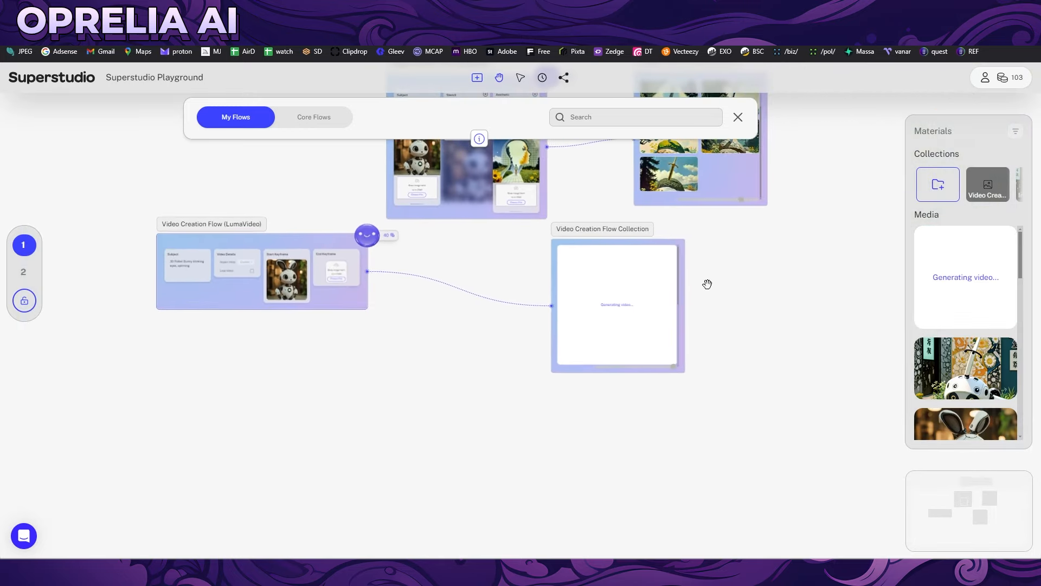
Step: Browse the Media materials and move the Image Creation Flow Collection slightly lower and farther from its flow
{"action": "scroll", "coordinate": [954, 326], "scroll_direction": "down", "scroll_amount": 3}
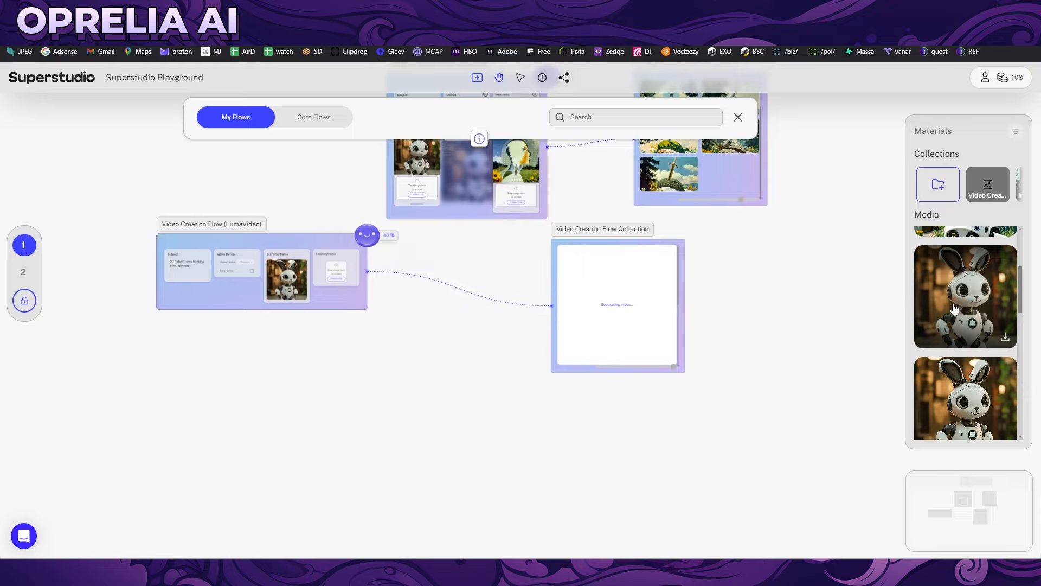
{"action": "scroll", "coordinate": [652, 238], "scroll_direction": "up", "scroll_amount": 3}
{"action": "left_click_drag", "start_coordinate": [658, 183], "coordinate": [792, 150]}
{"action": "scroll", "coordinate": [835, 302], "scroll_direction": "up", "scroll_amount": 2}
{"action": "left_click_drag", "start_coordinate": [829, 299], "coordinate": [714, 470]}
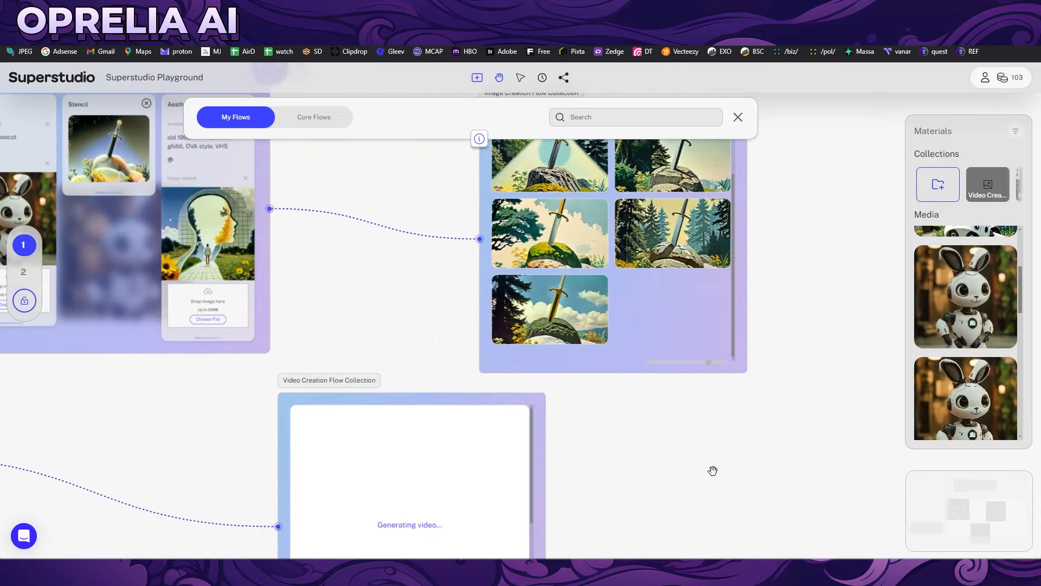
{"action": "scroll", "coordinate": [568, 351], "scroll_direction": "down", "scroll_amount": 4}
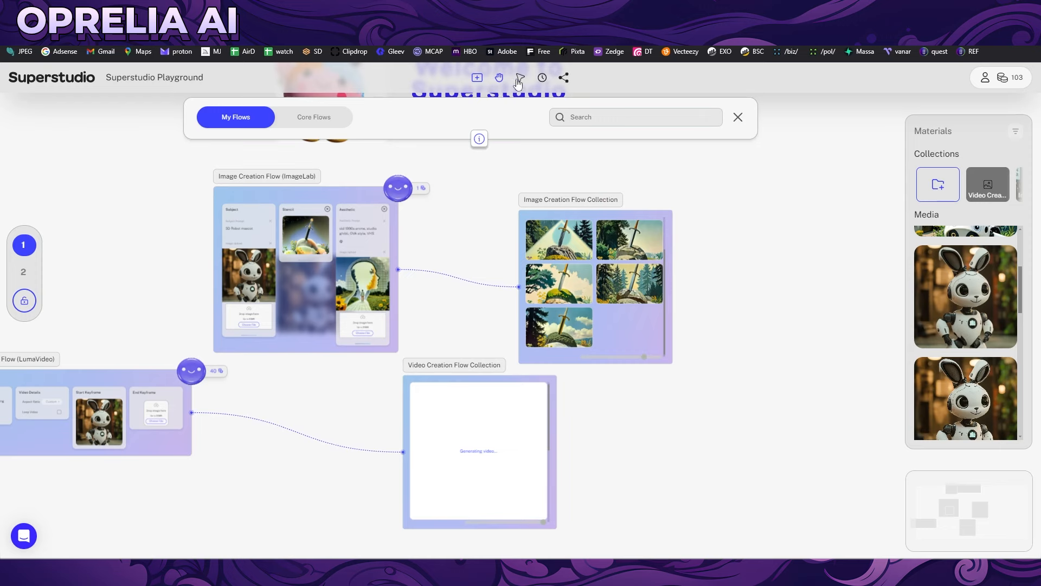
Step: Browse the Core Flows to check which ones are compatible
{"action": "left_click", "coordinate": [324, 117]}
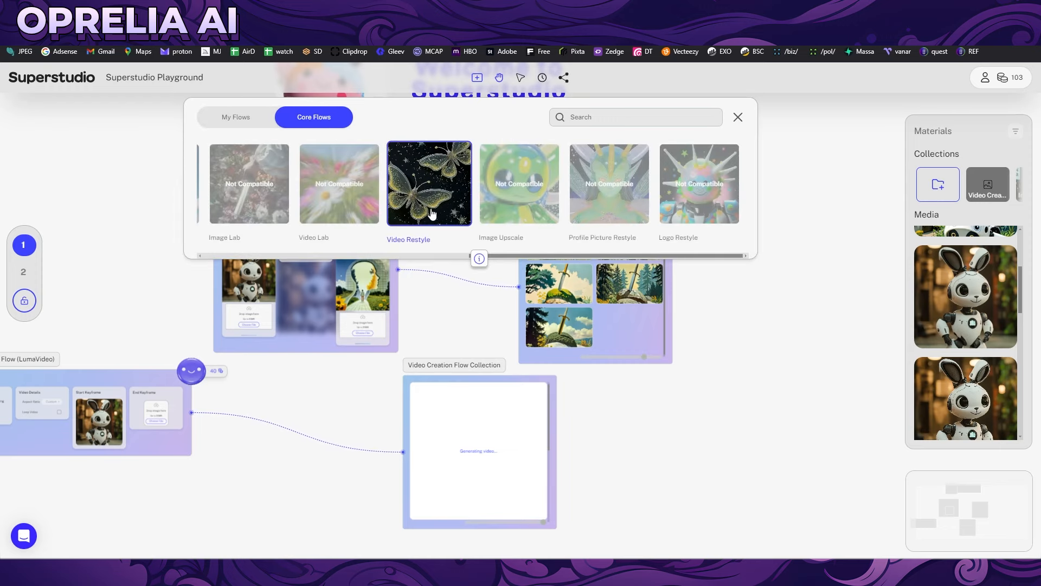
{"action": "scroll", "coordinate": [410, 206], "scroll_direction": "left", "scroll_amount": 5}
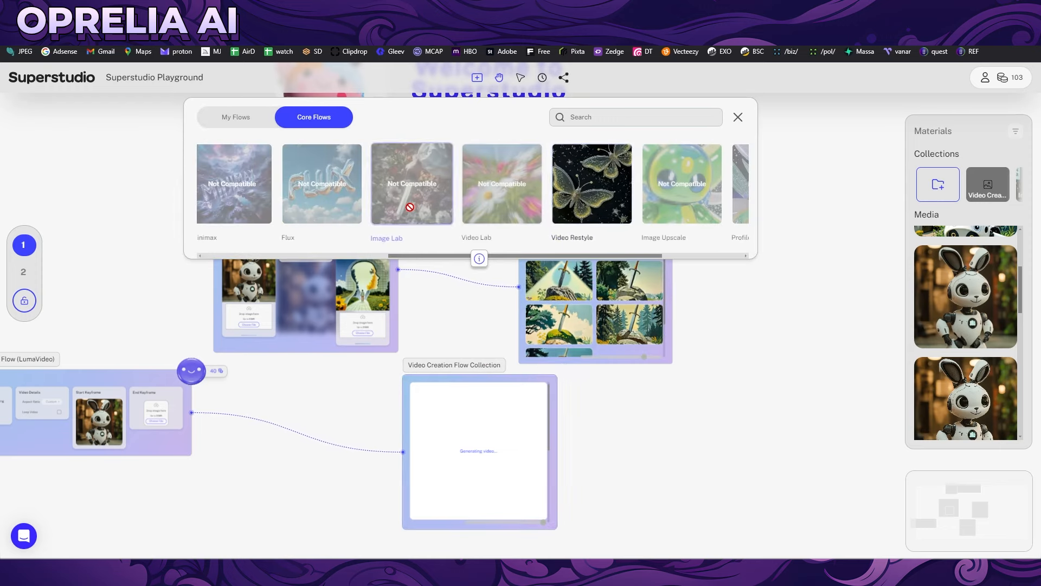
{"action": "scroll", "coordinate": [410, 207], "scroll_direction": "right", "scroll_amount": 5}
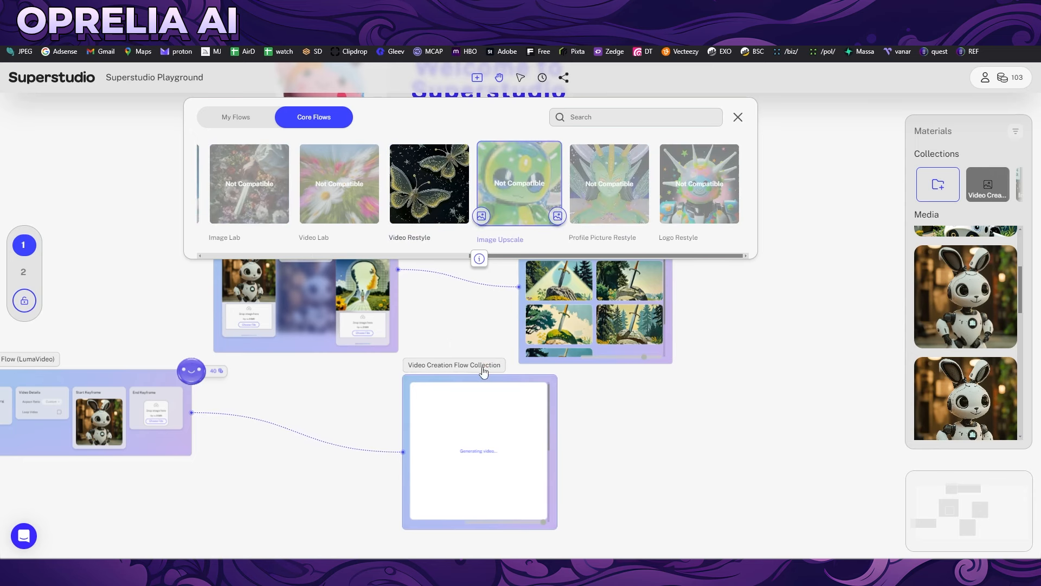
Step: Examine the newest image in the Image Creation Flow Collection and close the flow library
{"action": "left_click_drag", "start_coordinate": [459, 314], "coordinate": [463, 388]}
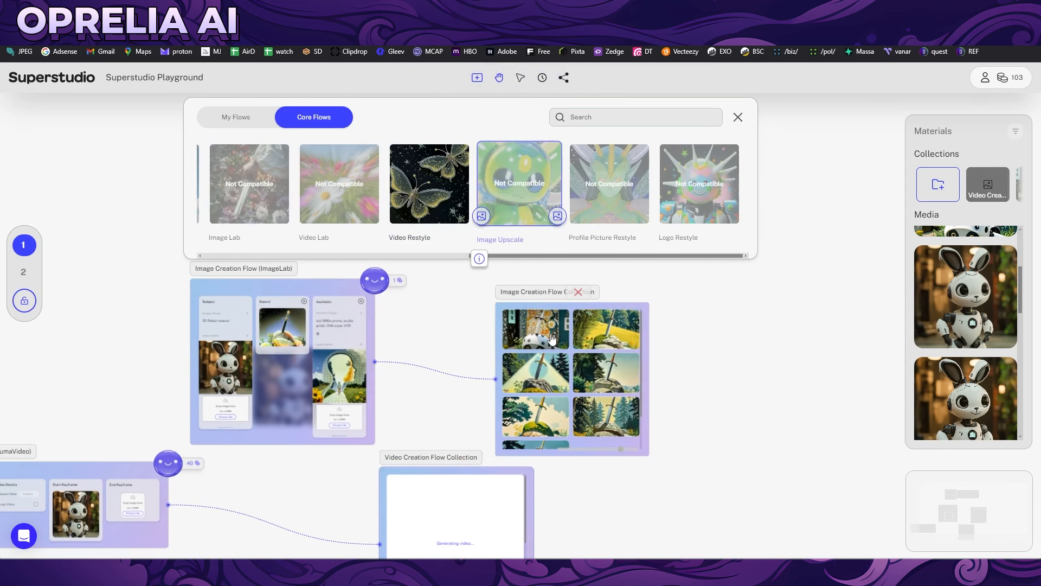
{"action": "scroll", "coordinate": [554, 338], "scroll_direction": "down", "scroll_amount": 2}
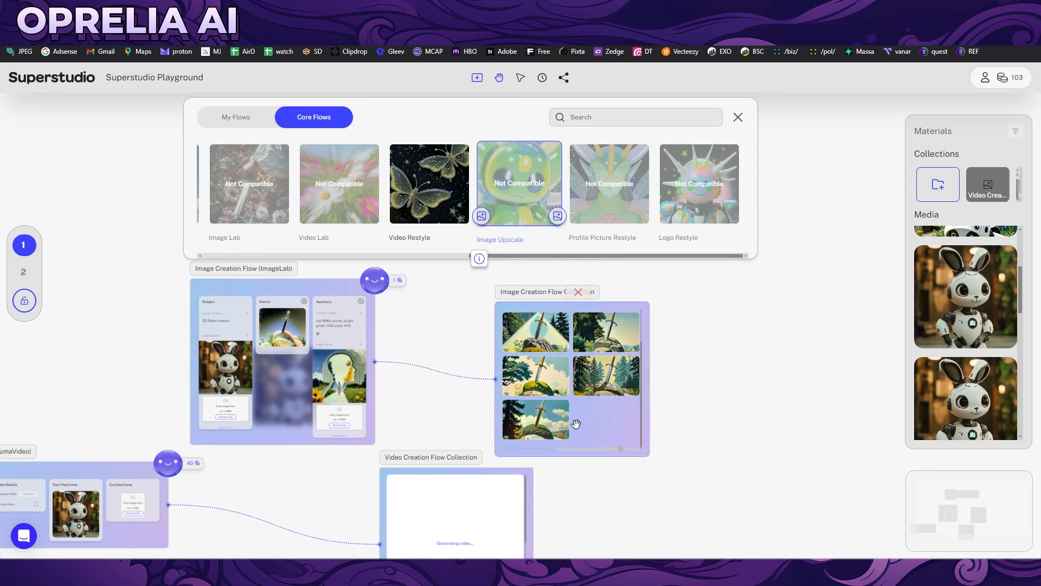
{"action": "scroll", "coordinate": [367, 391], "scroll_direction": "up", "scroll_amount": 2}
{"action": "scroll", "coordinate": [478, 363], "scroll_direction": "up", "scroll_amount": 3}
{"action": "scroll", "coordinate": [607, 336], "scroll_direction": "up", "scroll_amount": 2}
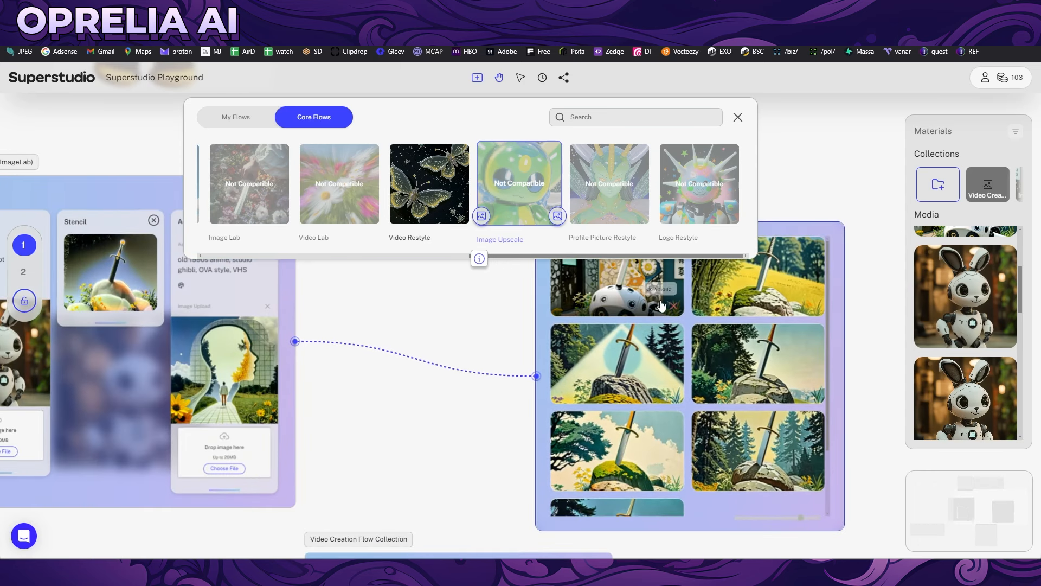
{"action": "left_click_drag", "start_coordinate": [620, 285], "coordinate": [623, 325]}
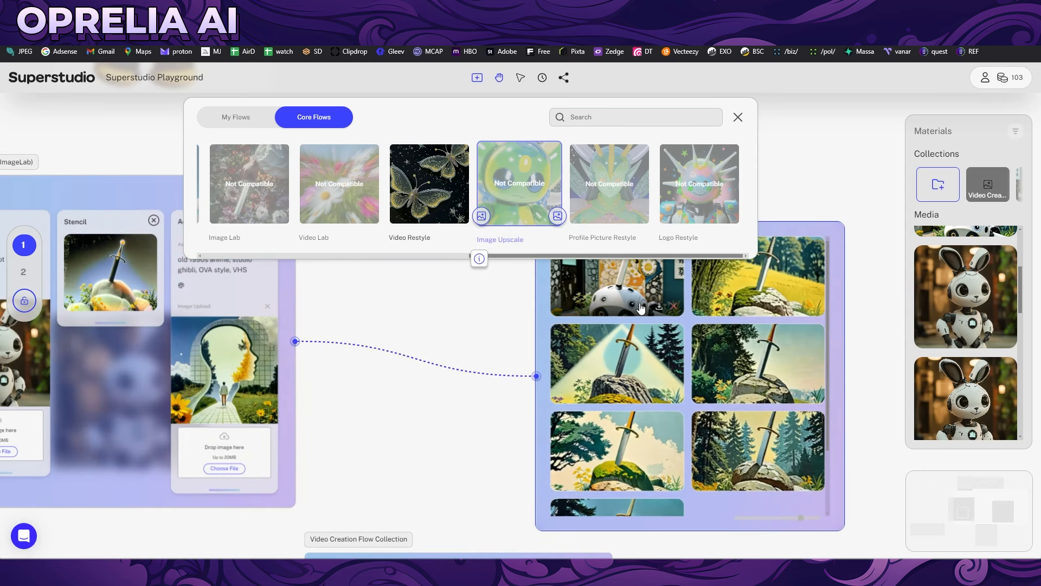
{"action": "left_click", "coordinate": [739, 118]}
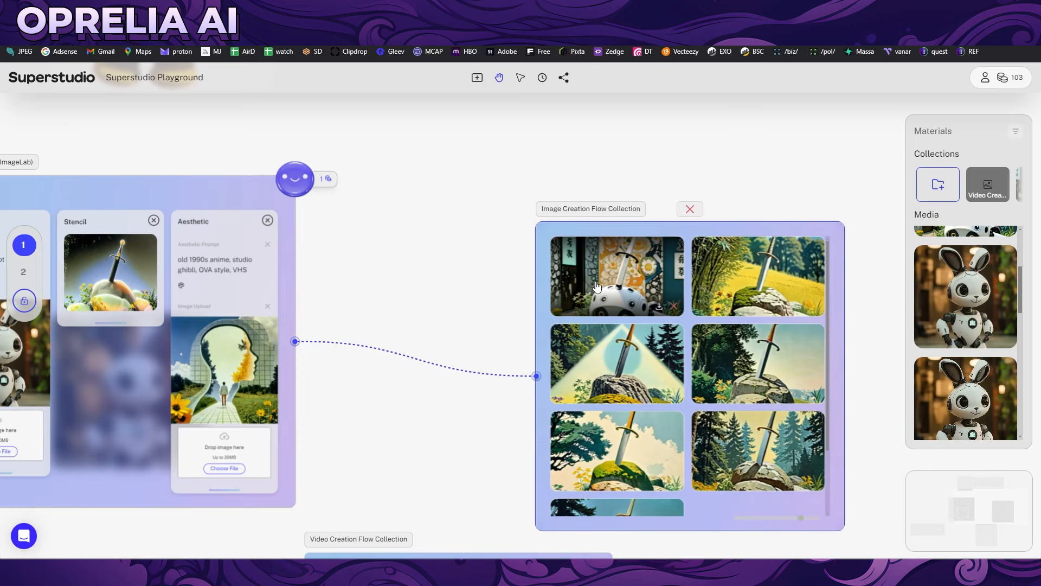
Step: Remove the Stencil element from the Image Creation Flow (ImageLab) and run the flow again
{"action": "left_click_drag", "start_coordinate": [465, 272], "coordinate": [544, 200]}
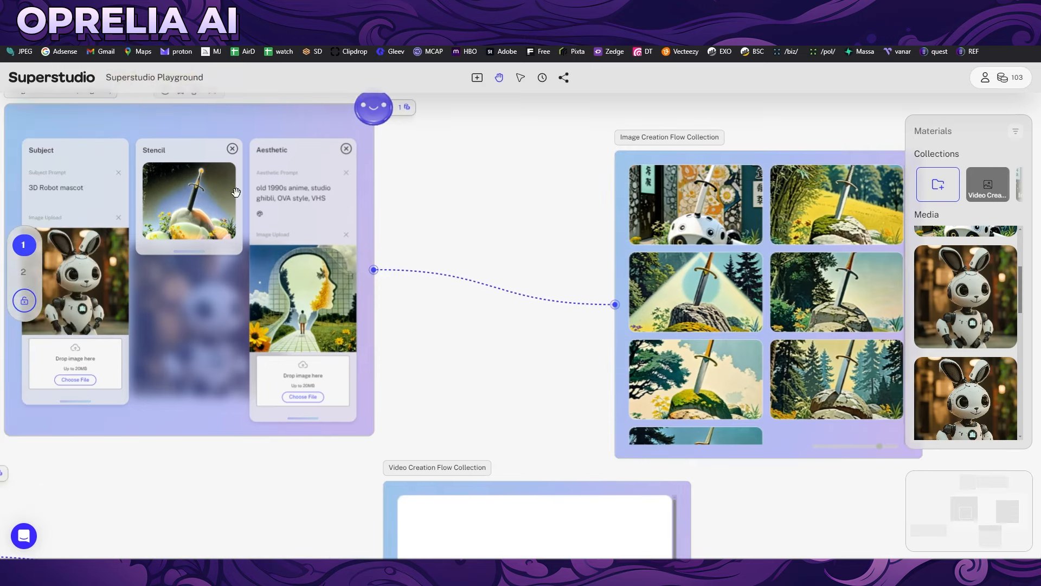
{"action": "left_click", "coordinate": [232, 151]}
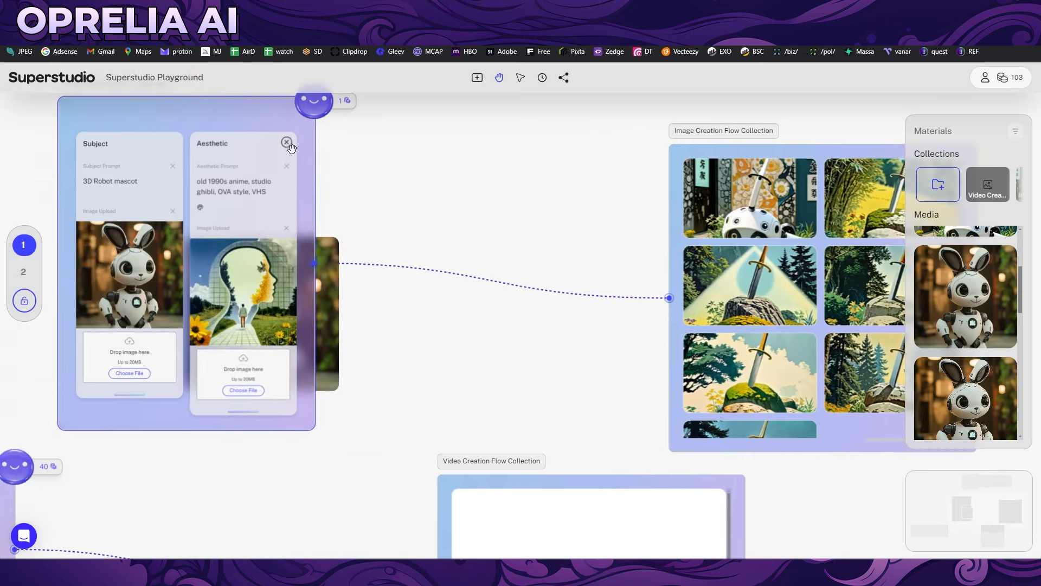
{"action": "left_click", "coordinate": [313, 101]}
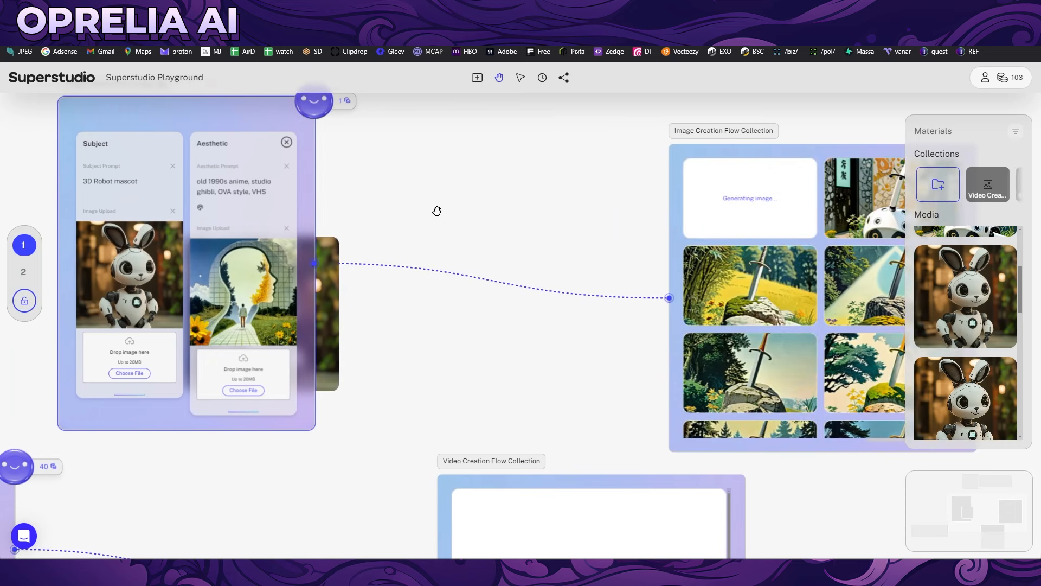
Step: Look over the ImageLab input images and the new robot bunny video in the Video Creation Flow Collection
{"action": "scroll", "coordinate": [497, 267], "scroll_direction": "down", "scroll_amount": 4}
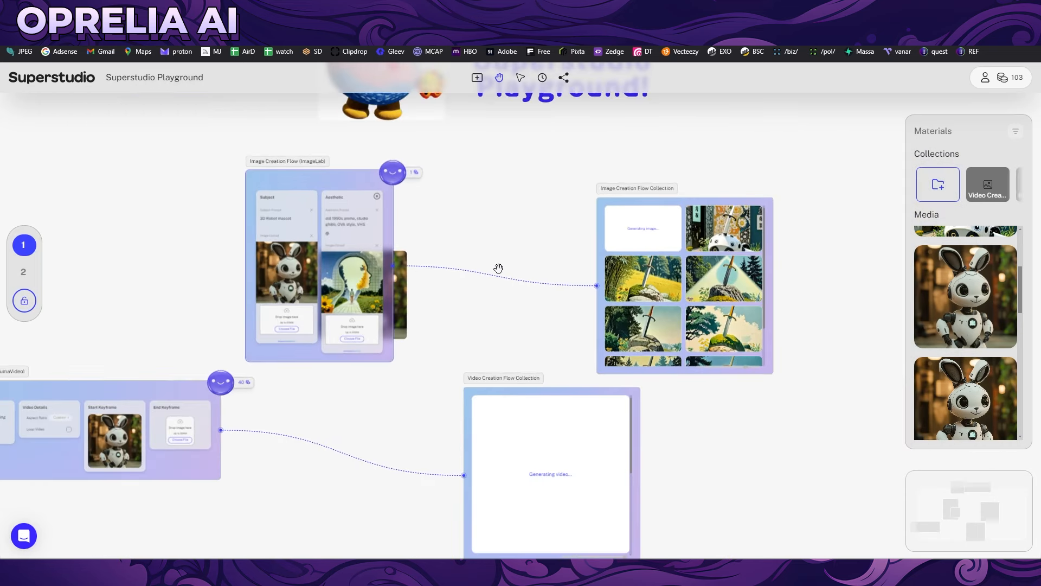
{"action": "scroll", "coordinate": [419, 320], "scroll_direction": "up", "scroll_amount": 3}
{"action": "scroll", "coordinate": [331, 309], "scroll_direction": "up", "scroll_amount": 5}
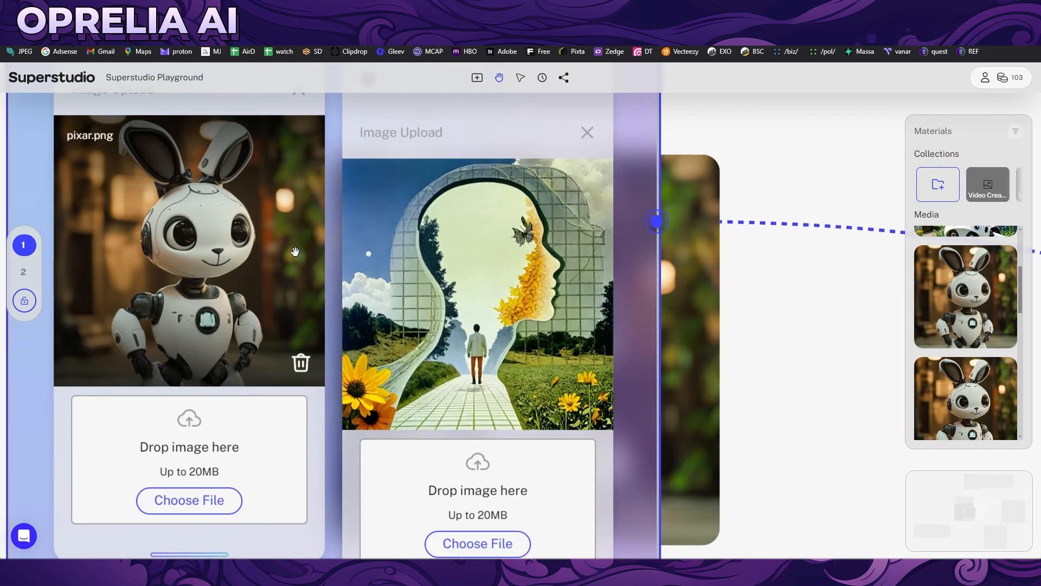
{"action": "scroll", "coordinate": [295, 251], "scroll_direction": "down", "scroll_amount": 7}
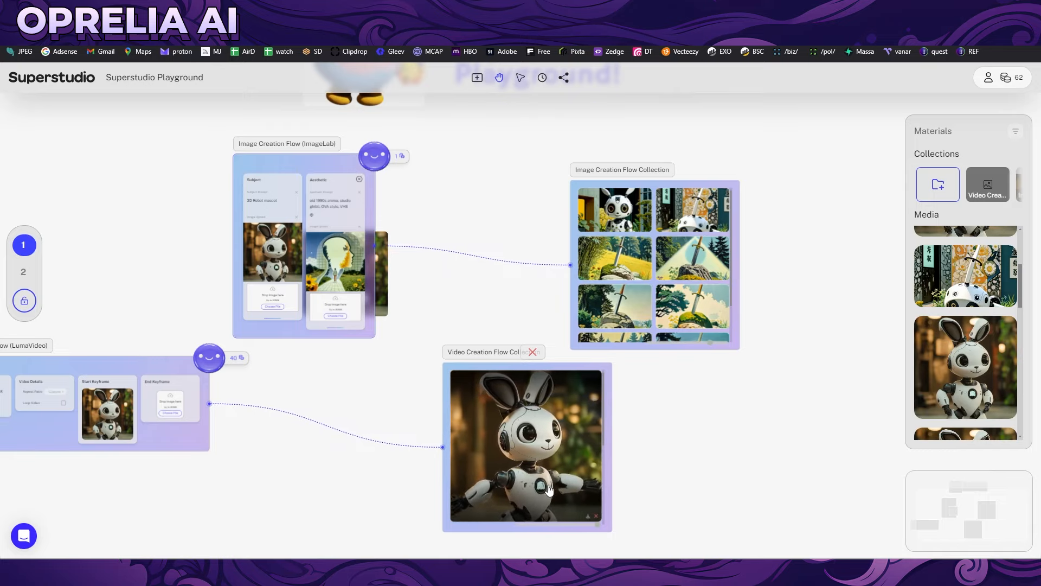
{"action": "scroll", "coordinate": [551, 488], "scroll_direction": "up", "scroll_amount": 3}
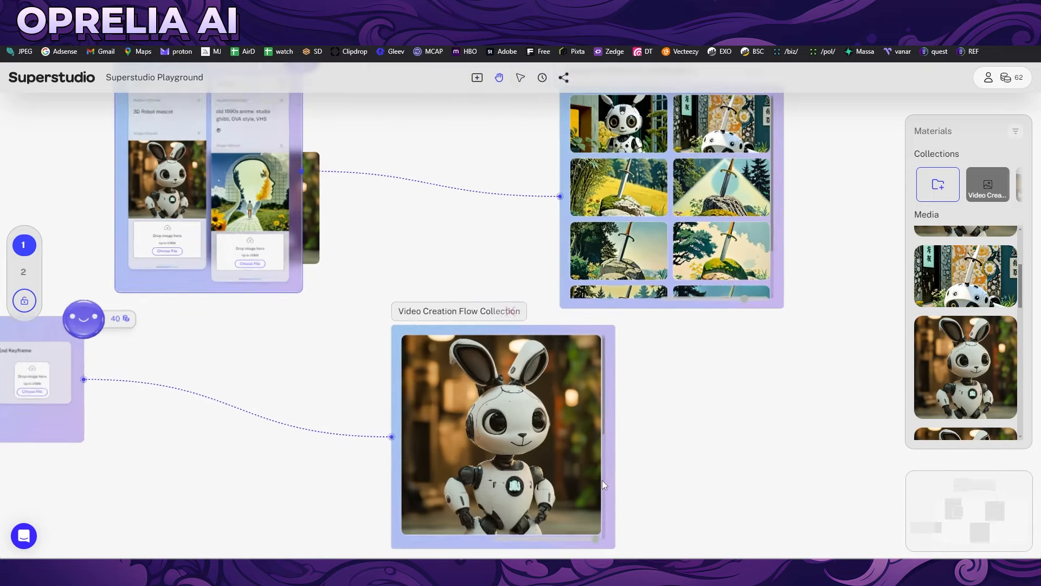
{"action": "scroll", "coordinate": [187, 456], "scroll_direction": "down", "scroll_amount": 3}
Step: Review the Loop Video, Subject and keyframe settings of the Video Creation Flow (LumaVideo)
{"action": "left_click_drag", "start_coordinate": [187, 451], "coordinate": [582, 393]}
{"action": "scroll", "coordinate": [374, 343], "scroll_direction": "up", "scroll_amount": 4}
{"action": "scroll", "coordinate": [338, 322], "scroll_direction": "up", "scroll_amount": 3}
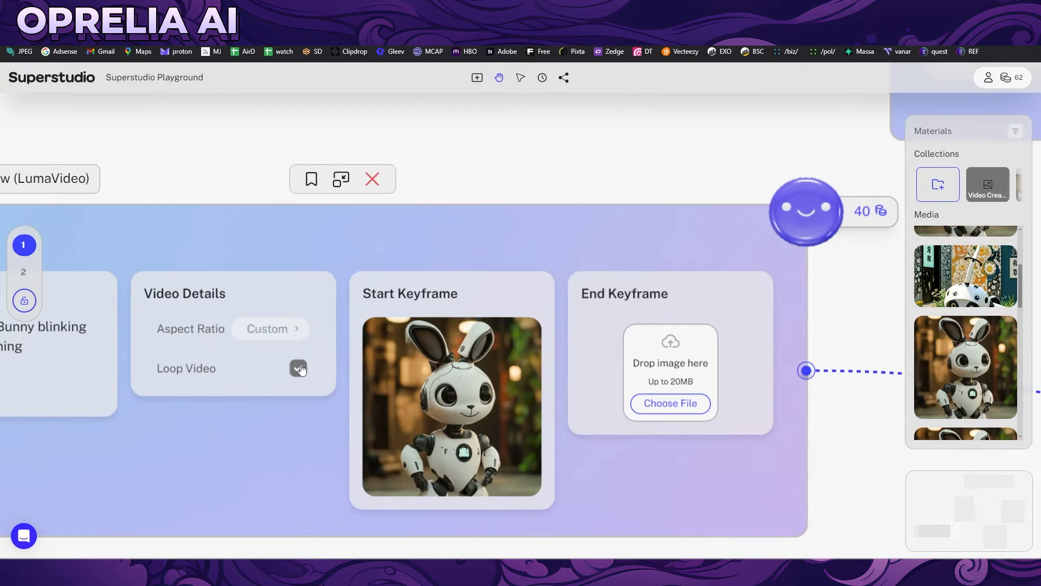
{"action": "scroll", "coordinate": [496, 359], "scroll_direction": "down", "scroll_amount": 3}
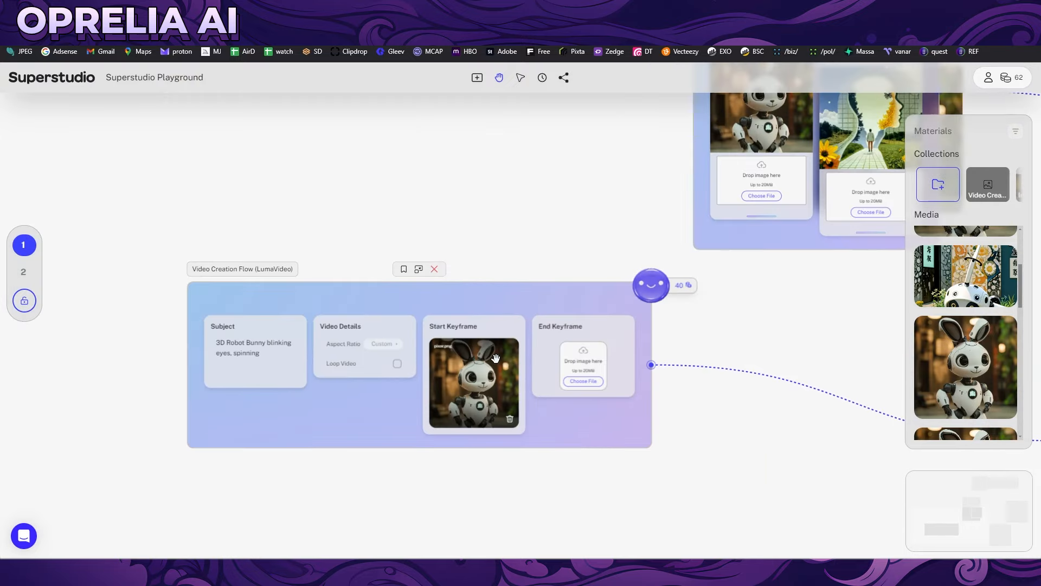
{"action": "left_click", "coordinate": [260, 272]}
{"action": "left_click", "coordinate": [382, 266]}
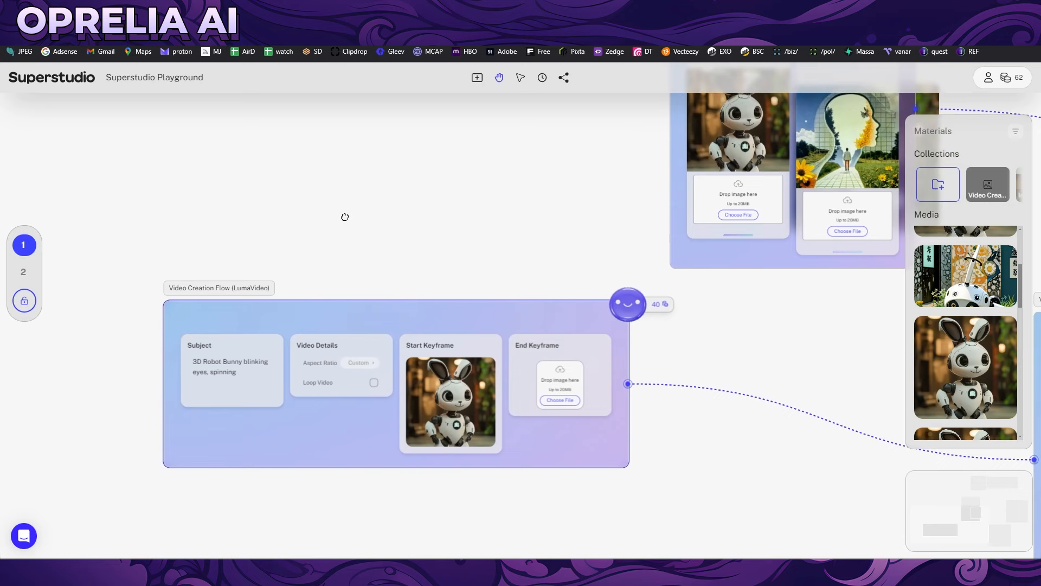
Step: Check the contents of the Video Creation Flow Collection in Materials and return to the full materials list
{"action": "scroll", "coordinate": [381, 262], "scroll_direction": "down", "scroll_amount": 3}
{"action": "left_click_drag", "start_coordinate": [530, 404], "coordinate": [238, 390]}
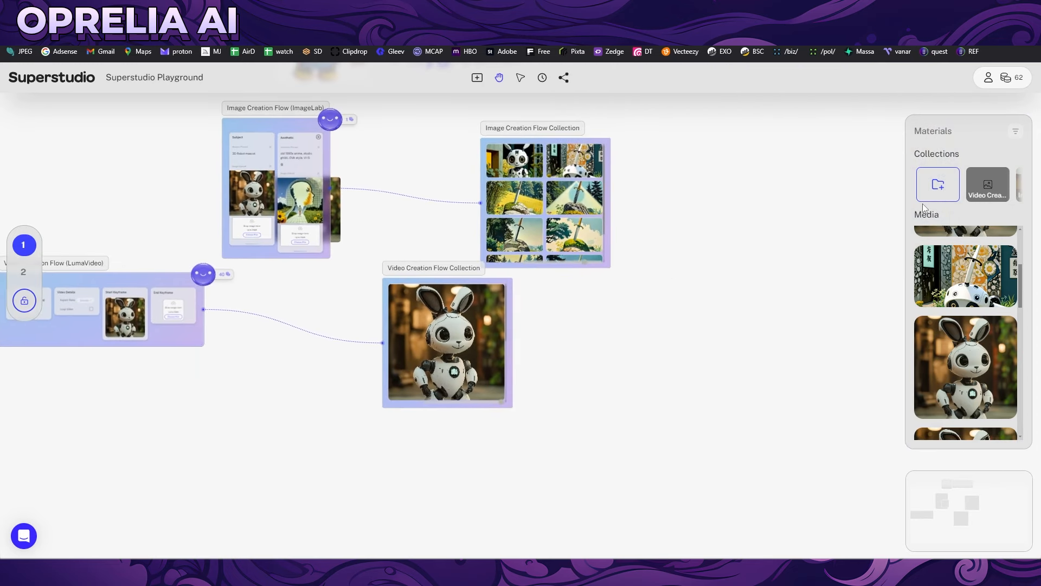
{"action": "left_click", "coordinate": [987, 184]}
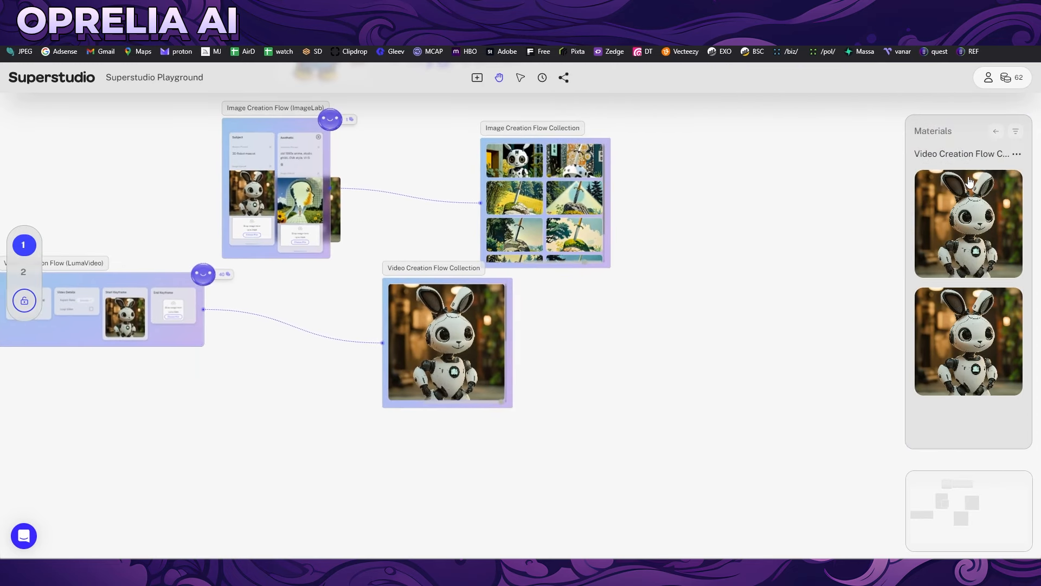
{"action": "left_click", "coordinate": [995, 132]}
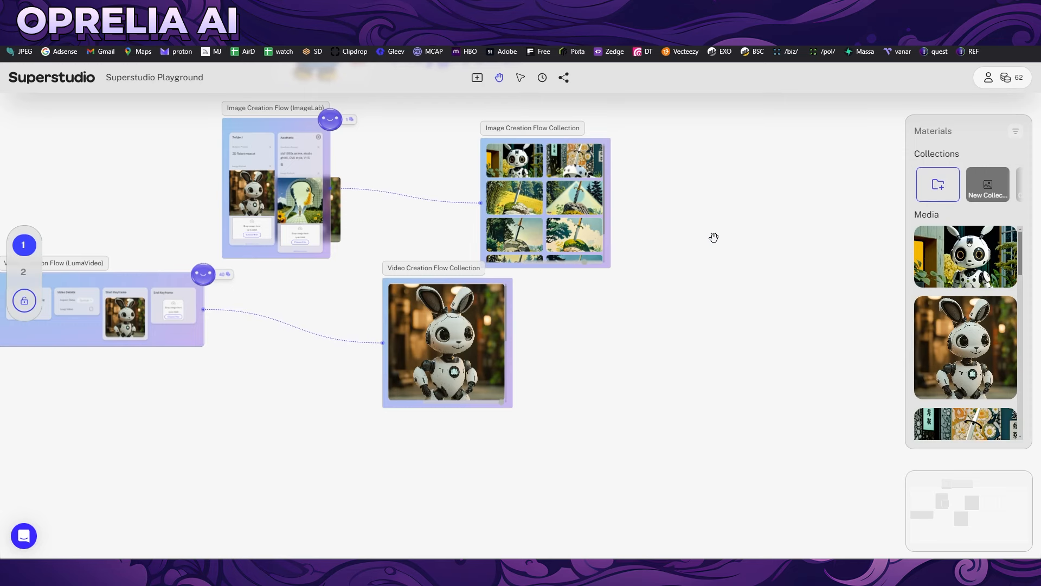
Step: Browse the Core Flows and add a Runway flow to the canvas below the Video Creation Flow (LumaVideo)
{"action": "left_click", "coordinate": [477, 77]}
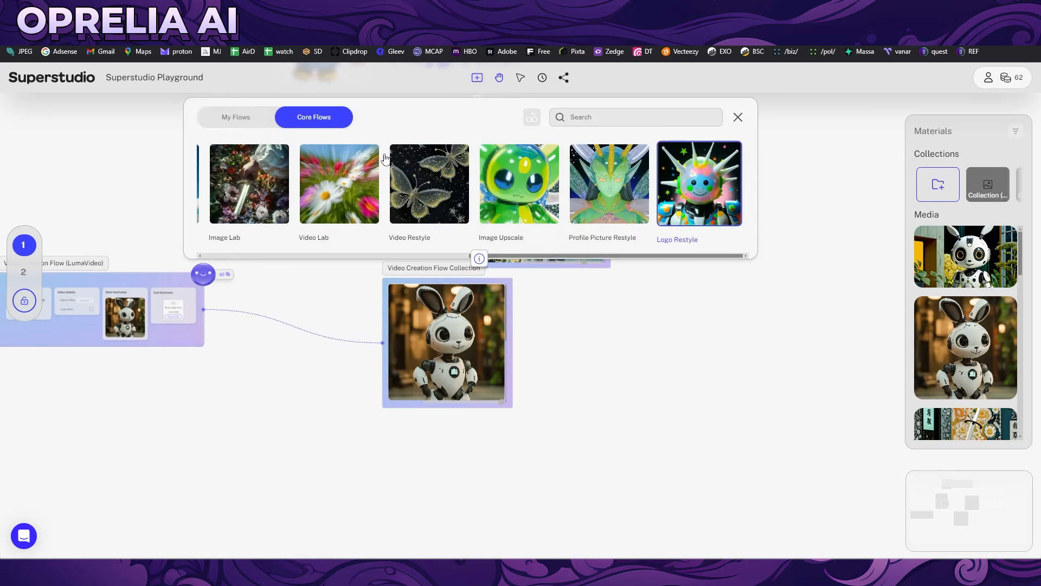
{"action": "scroll", "coordinate": [331, 206], "scroll_direction": "left", "scroll_amount": 3}
{"action": "scroll", "coordinate": [335, 192], "scroll_direction": "left", "scroll_amount": 2}
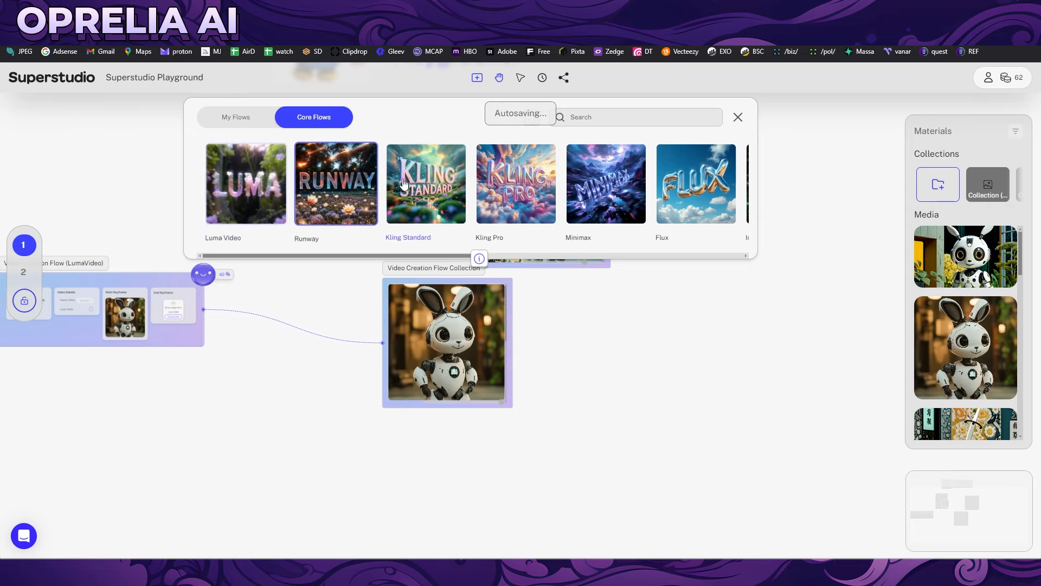
{"action": "scroll", "coordinate": [404, 184], "scroll_direction": "right", "scroll_amount": 8}
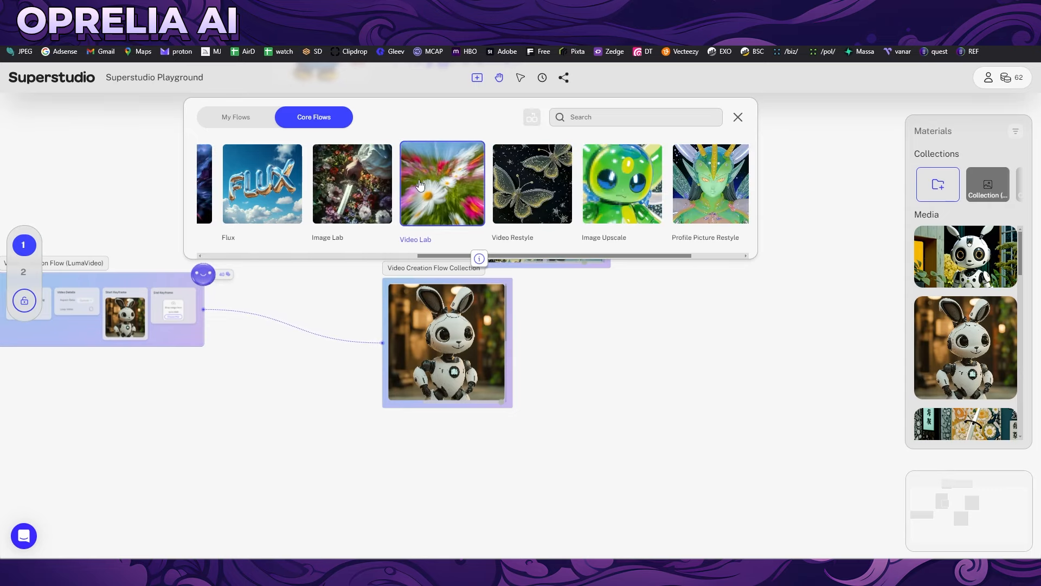
{"action": "scroll", "coordinate": [420, 184], "scroll_direction": "right", "scroll_amount": 4}
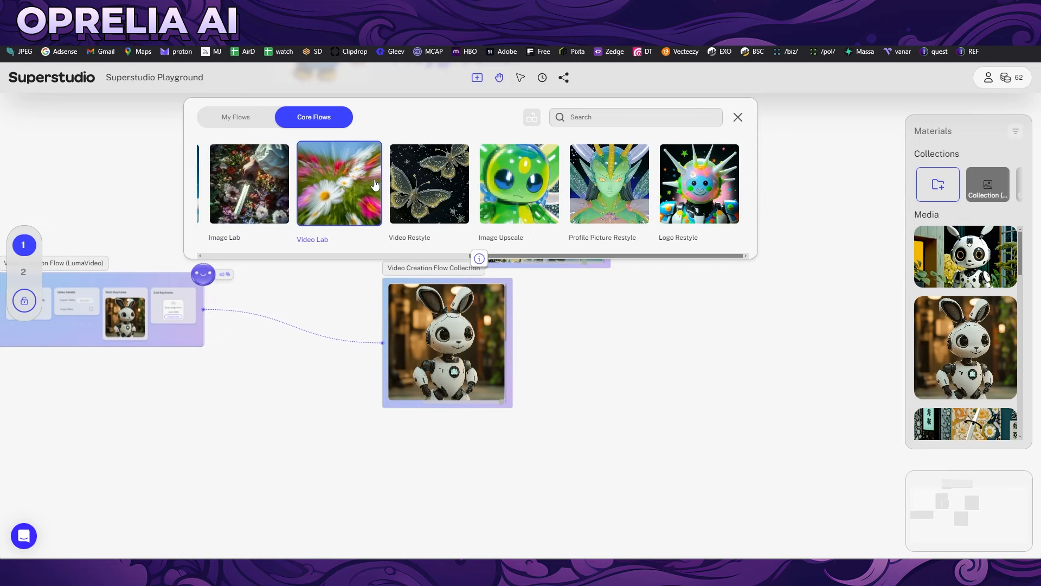
{"action": "scroll", "coordinate": [380, 184], "scroll_direction": "left", "scroll_amount": 10}
{"action": "left_click_drag", "start_coordinate": [337, 184], "coordinate": [311, 429]}
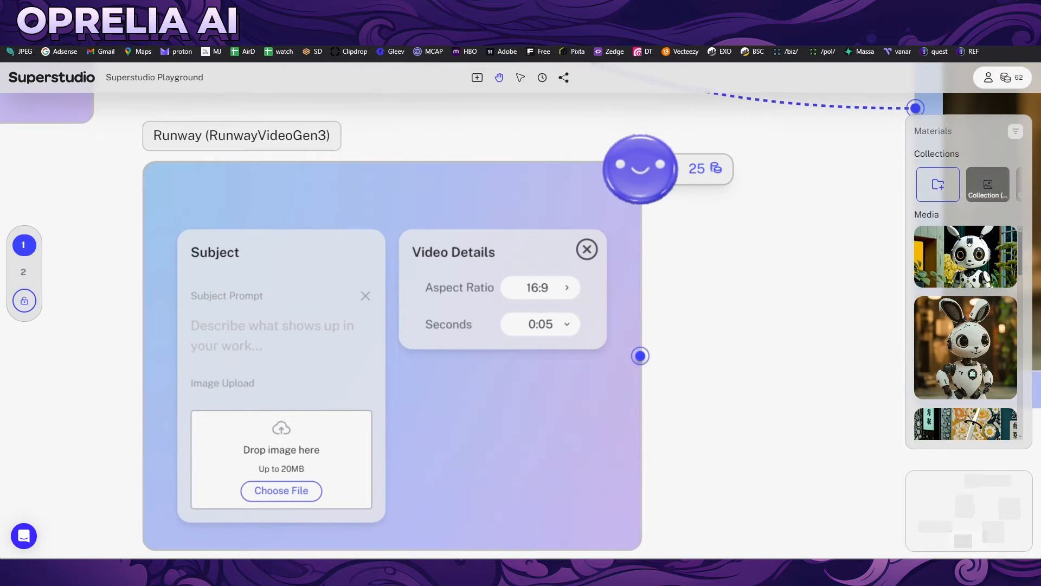
Step: Upload the robot bunny image to the Runway flow's Subject and set the video length to 0:10
{"action": "left_click_drag", "start_coordinate": [48, 353], "coordinate": [277, 428]}
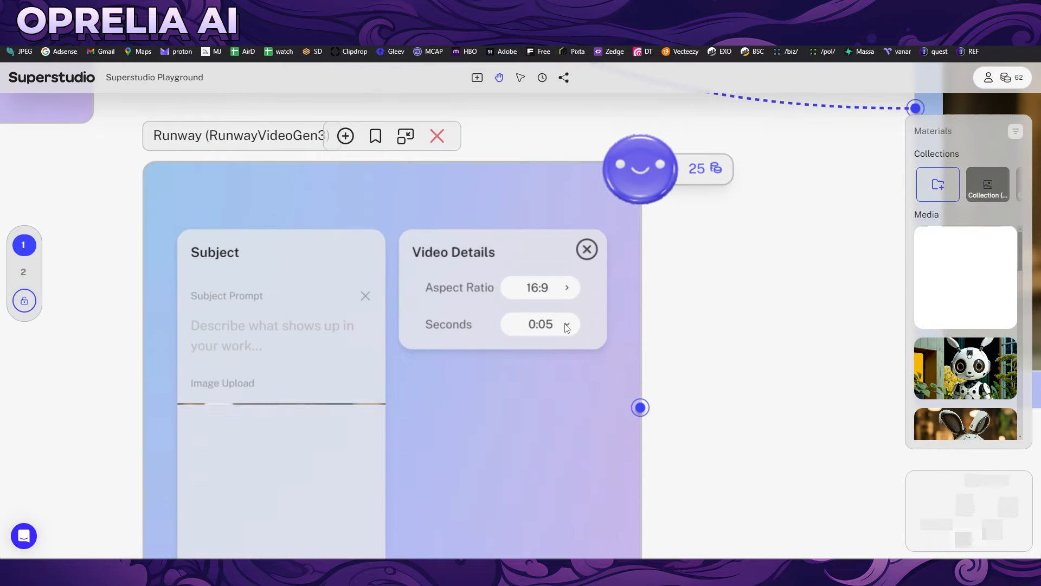
{"action": "left_click", "coordinate": [567, 326]}
{"action": "left_click", "coordinate": [565, 354]}
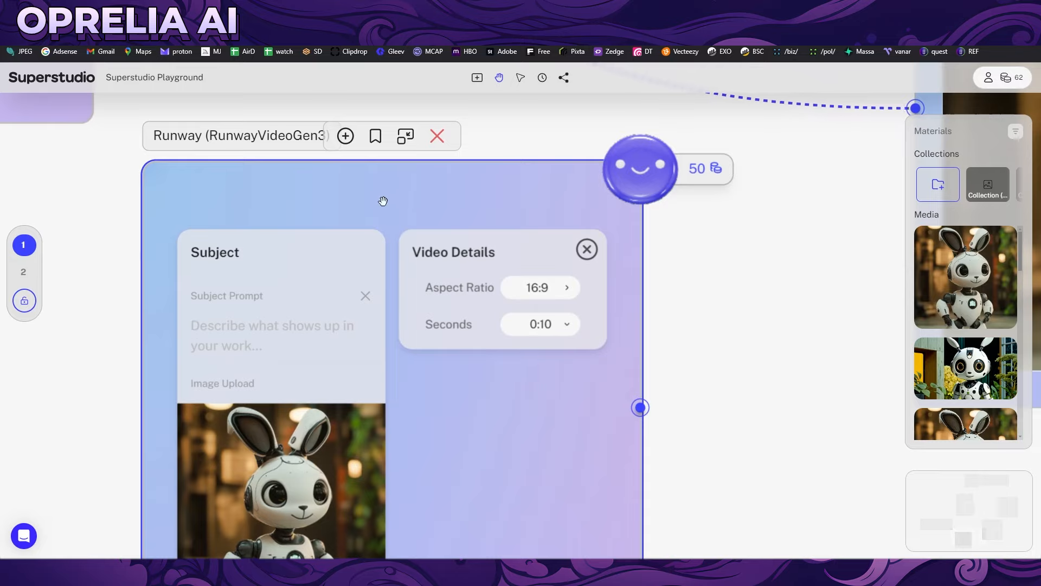
Step: Enter "shooting lazer from eyes" as the Runway flow's Subject Prompt and run the flow
{"action": "type", "text": "Spinning rabit"}
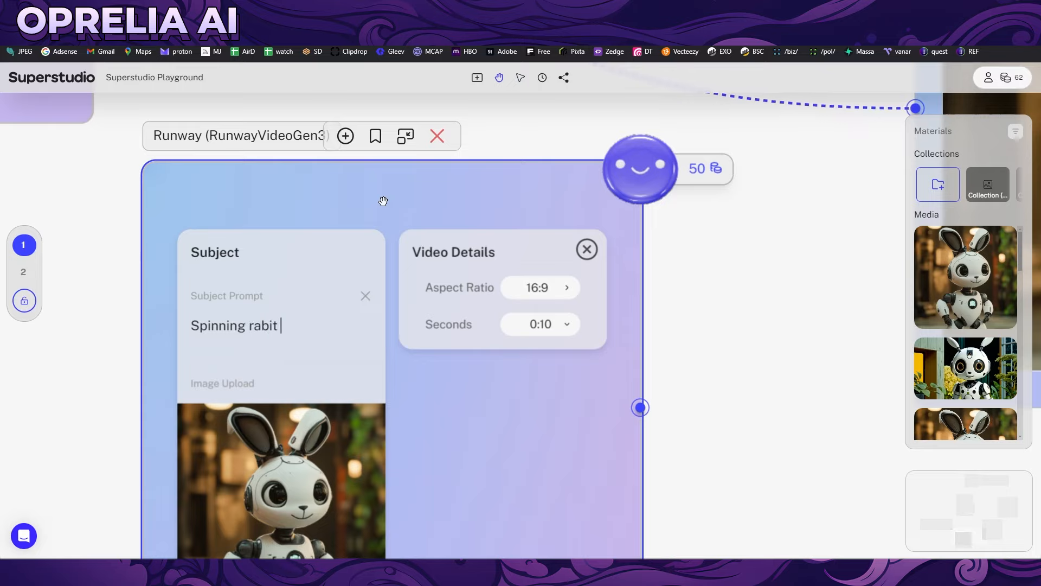
{"action": "key", "text": "ctrl+a"}
{"action": "type", "text": "sdo"}
{"action": "key", "text": "BackSpace"}
{"action": "key", "text": "BackSpace"}
{"action": "key", "text": "BackSpace"}
{"action": "type", "text": "sh"}
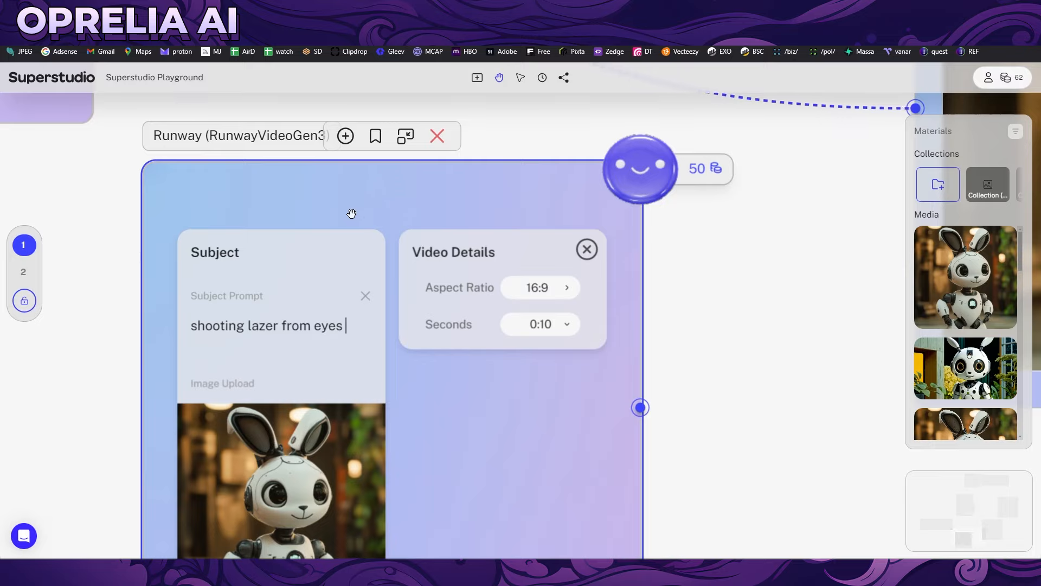
{"action": "left_click", "coordinate": [618, 197]}
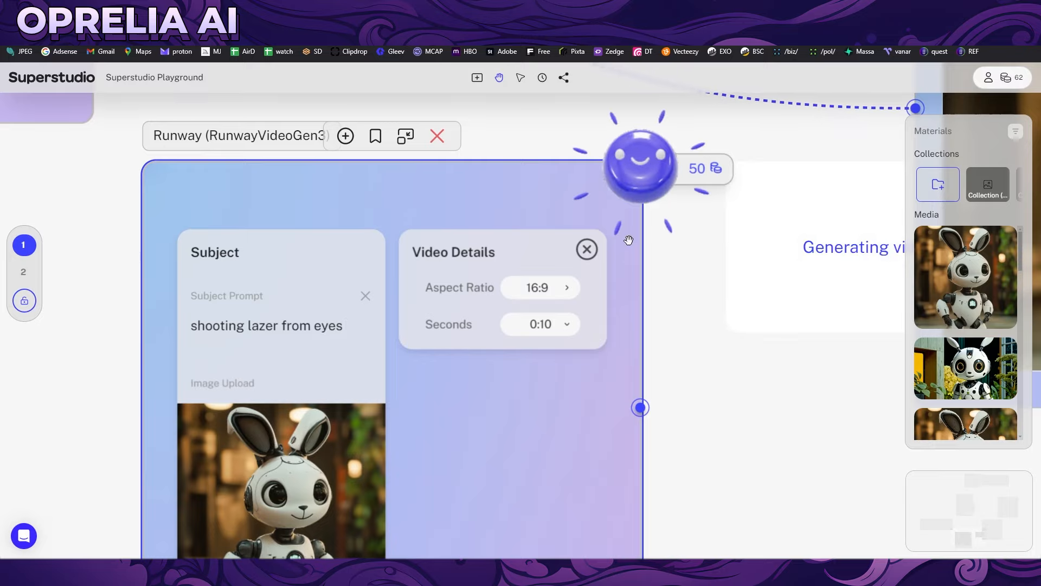
Step: Move the Video Creation Flow Collection clear of the Runway flow's output
{"action": "scroll", "coordinate": [651, 298], "scroll_direction": "down", "scroll_amount": 5}
{"action": "left_click_drag", "start_coordinate": [686, 388], "coordinate": [495, 383]}
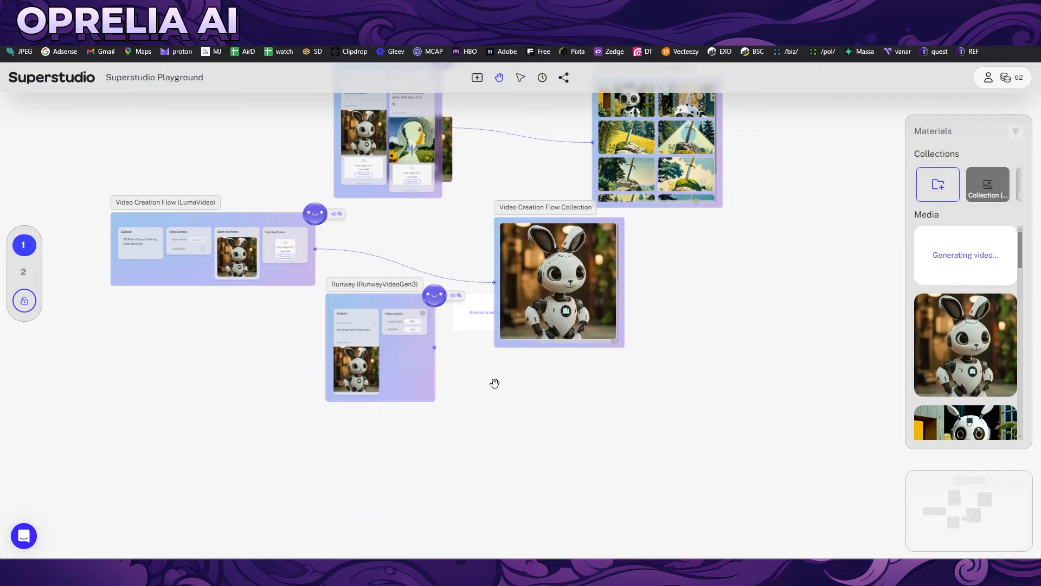
{"action": "left_click_drag", "start_coordinate": [593, 337], "coordinate": [706, 328]}
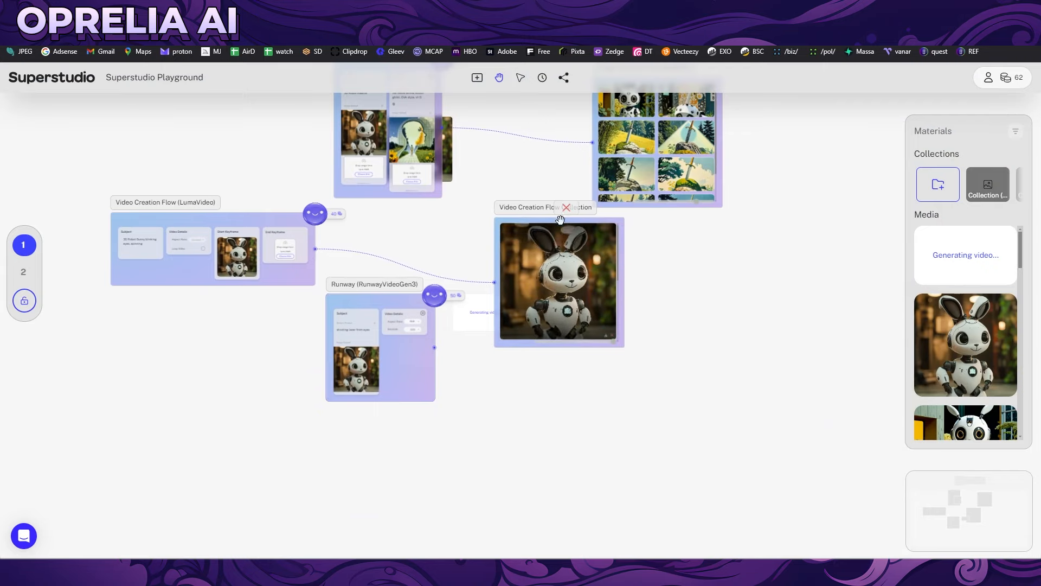
{"action": "left_click_drag", "start_coordinate": [540, 212], "coordinate": [646, 242]}
Step: Place a robot bunny item on the canvas below the Runway flow and create a new collection from it
{"action": "left_click_drag", "start_coordinate": [740, 347], "coordinate": [488, 456]}
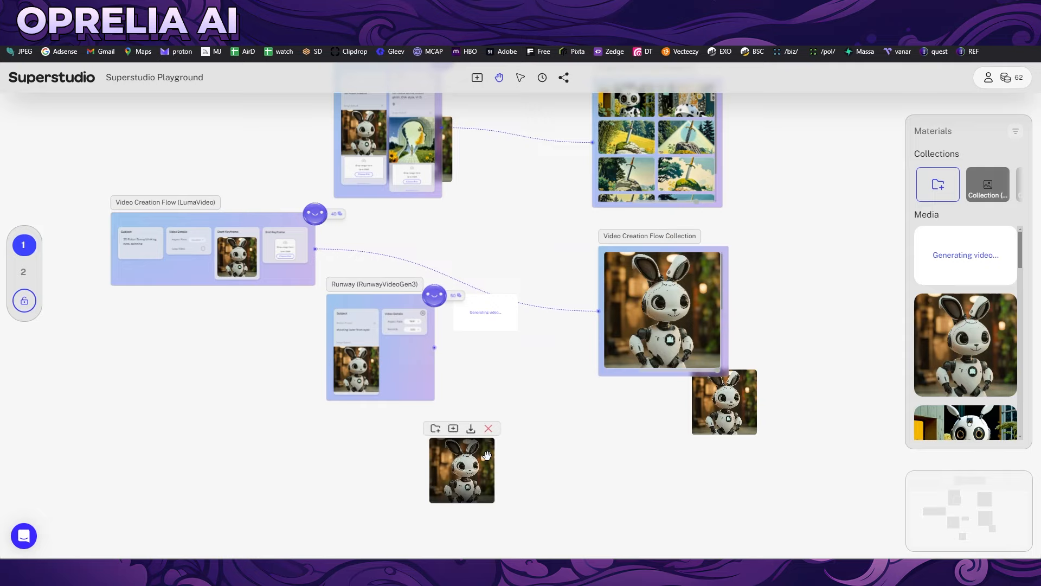
{"action": "left_click", "coordinate": [436, 427]}
{"action": "scroll", "coordinate": [544, 429], "scroll_direction": "down", "scroll_amount": 3}
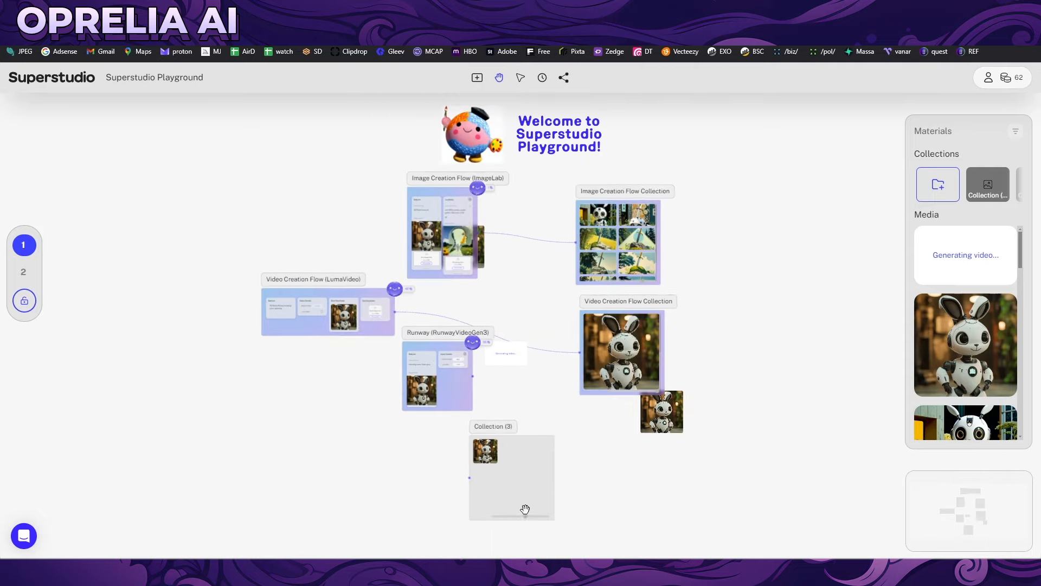
Step: Examine the new collection and the Runway flow's pending video output on the canvas
{"action": "scroll", "coordinate": [623, 449], "scroll_direction": "up", "scroll_amount": 5}
{"action": "left_click_drag", "start_coordinate": [615, 476], "coordinate": [596, 317]}
{"action": "scroll", "coordinate": [595, 318], "scroll_direction": "up", "scroll_amount": 4}
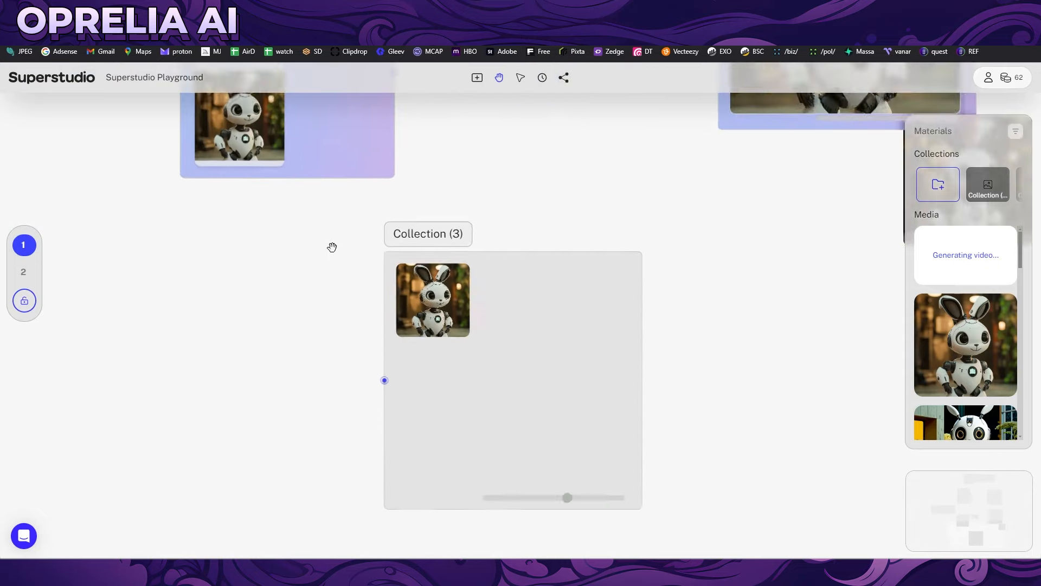
{"action": "scroll", "coordinate": [691, 312], "scroll_direction": "down", "scroll_amount": 4}
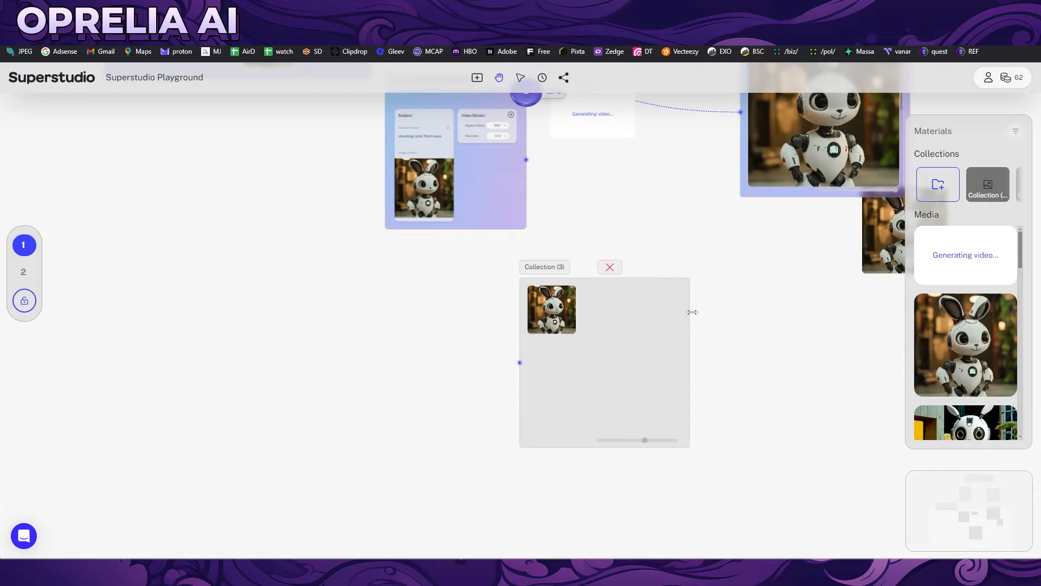
{"action": "scroll", "coordinate": [625, 206], "scroll_direction": "up", "scroll_amount": 2}
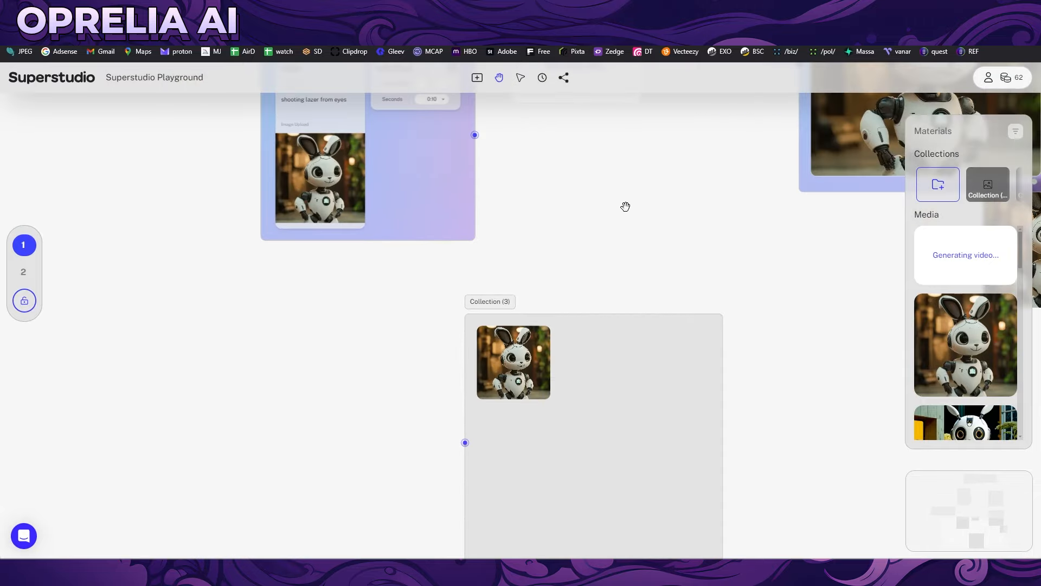
{"action": "scroll", "coordinate": [624, 200], "scroll_direction": "down", "scroll_amount": 4}
{"action": "scroll", "coordinate": [505, 217], "scroll_direction": "up", "scroll_amount": 5}
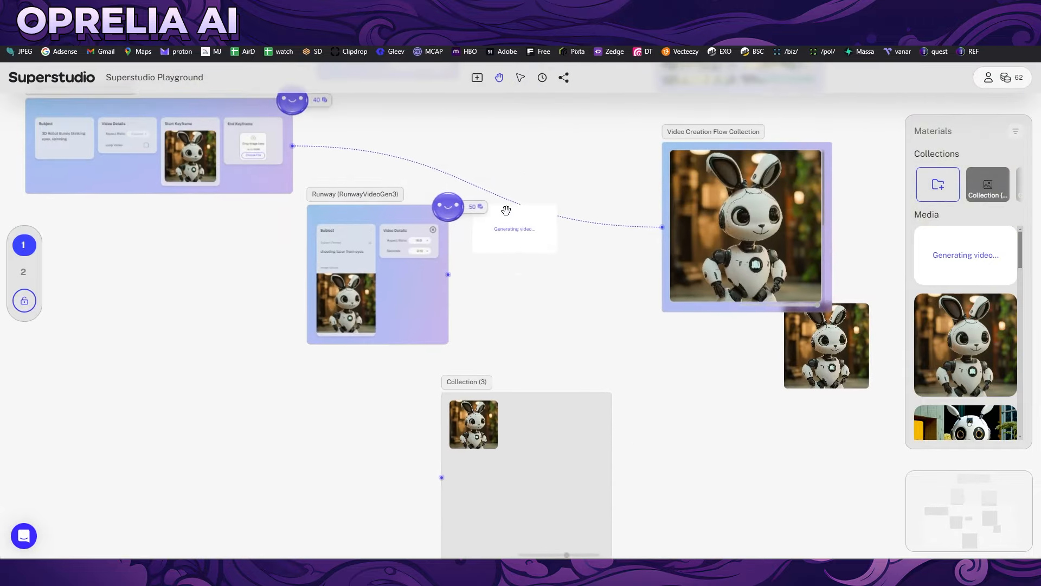
{"action": "scroll", "coordinate": [457, 263], "scroll_direction": "down", "scroll_amount": 2}
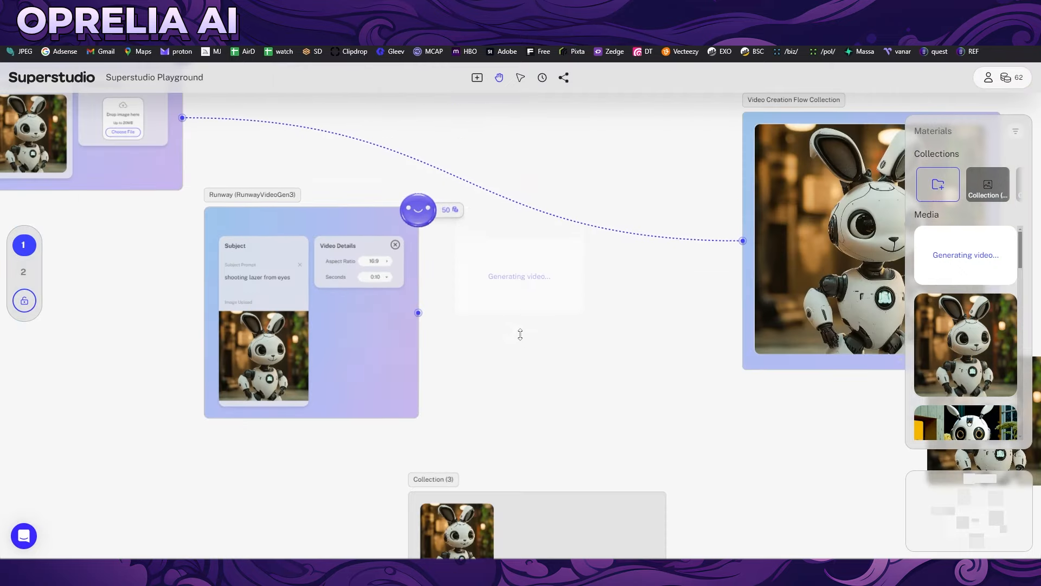
{"action": "scroll", "coordinate": [540, 318], "scroll_direction": "up", "scroll_amount": 4}
{"action": "scroll", "coordinate": [539, 321], "scroll_direction": "down", "scroll_amount": 3}
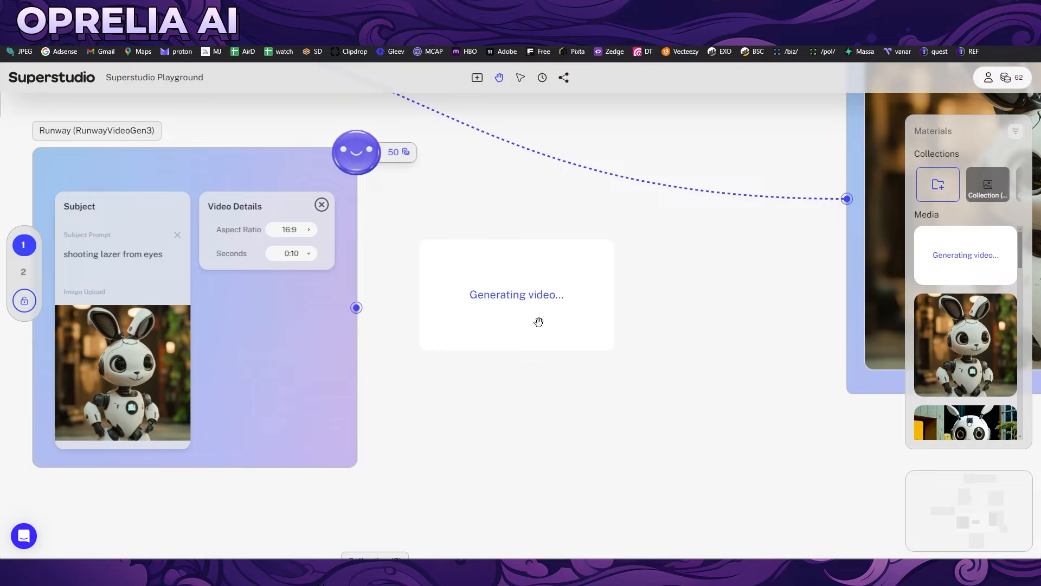
{"action": "scroll", "coordinate": [532, 321], "scroll_direction": "down", "scroll_amount": 4}
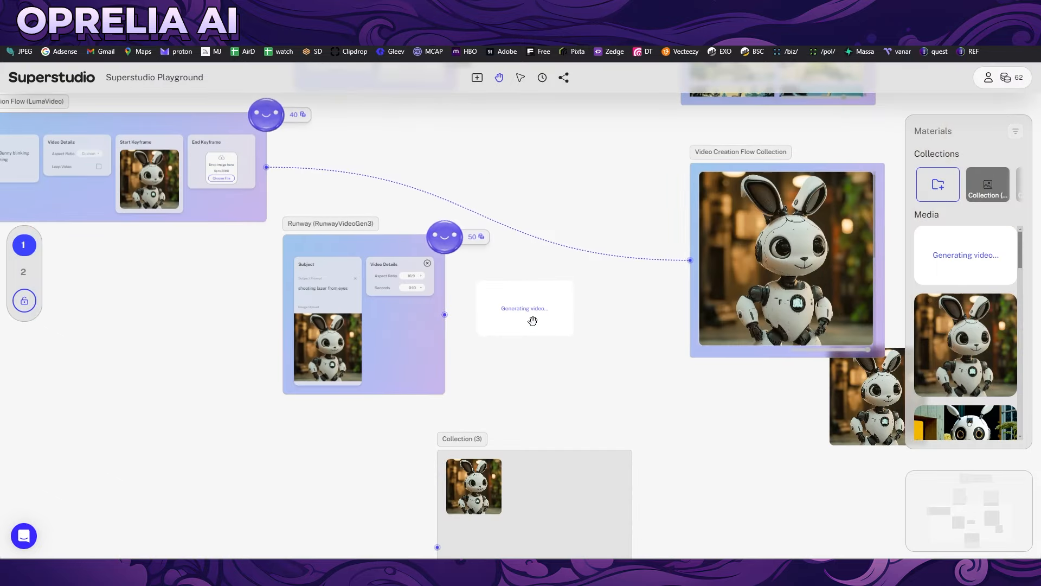
{"action": "scroll", "coordinate": [737, 195], "scroll_direction": "up", "scroll_amount": 3}
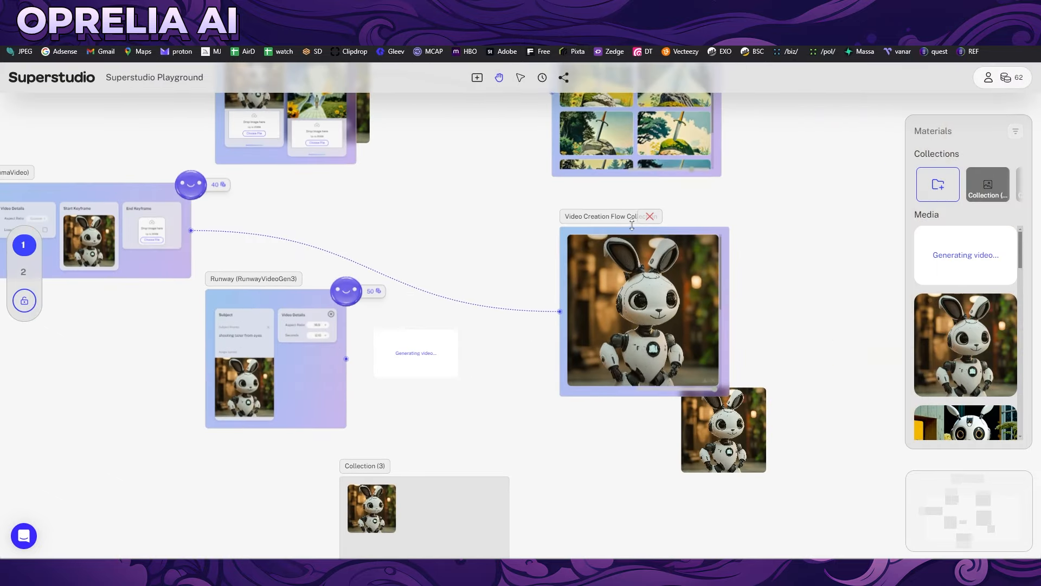
Step: Move the Video Creation Flow Collection away from the Runway output and the loose bunny videos, and enlarge it
{"action": "left_click_drag", "start_coordinate": [603, 233], "coordinate": [551, 218]}
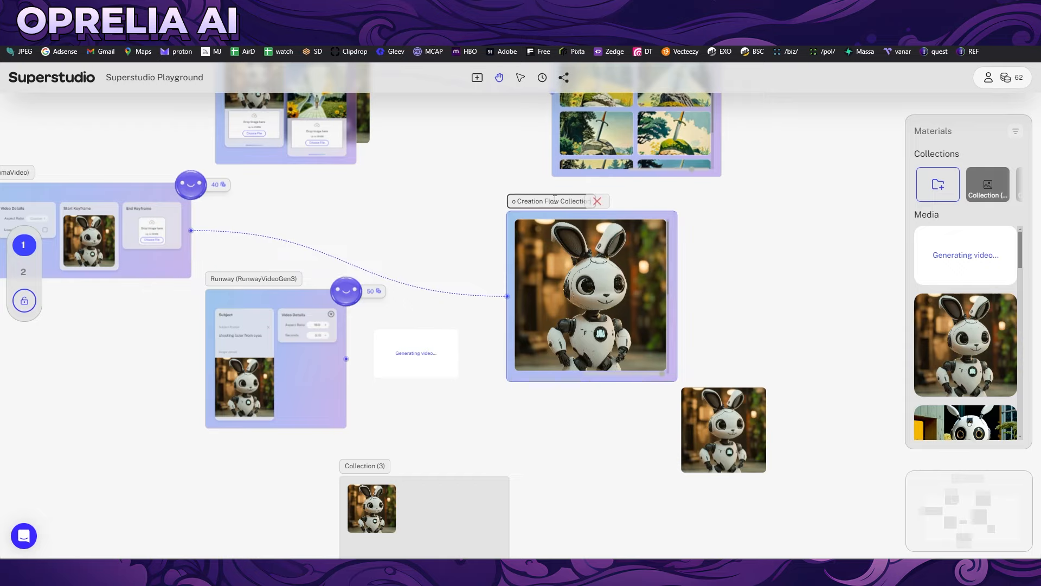
{"action": "scroll", "coordinate": [764, 280], "scroll_direction": "up", "scroll_amount": 3}
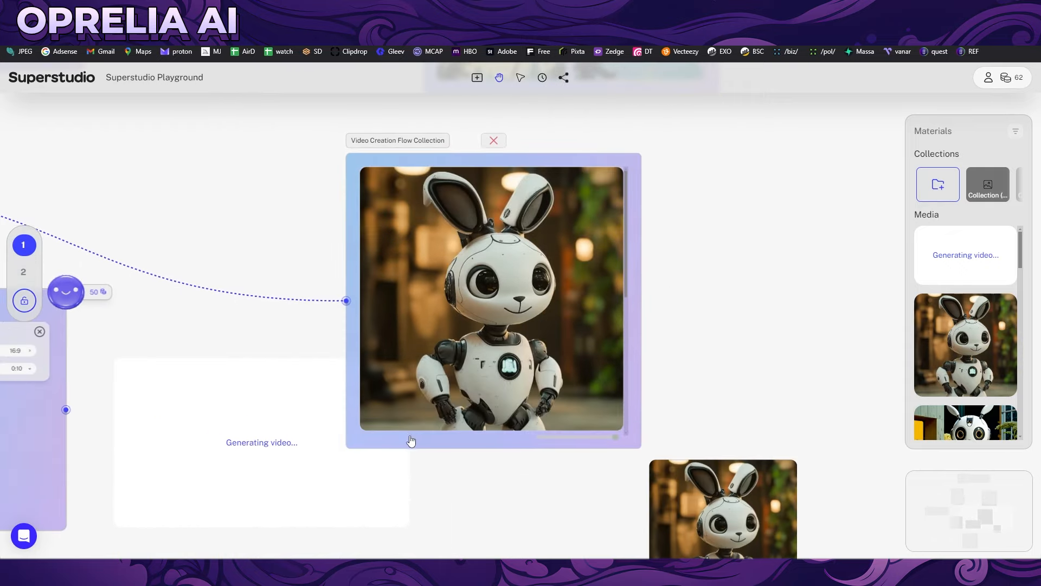
{"action": "scroll", "coordinate": [631, 343], "scroll_direction": "down", "scroll_amount": 5}
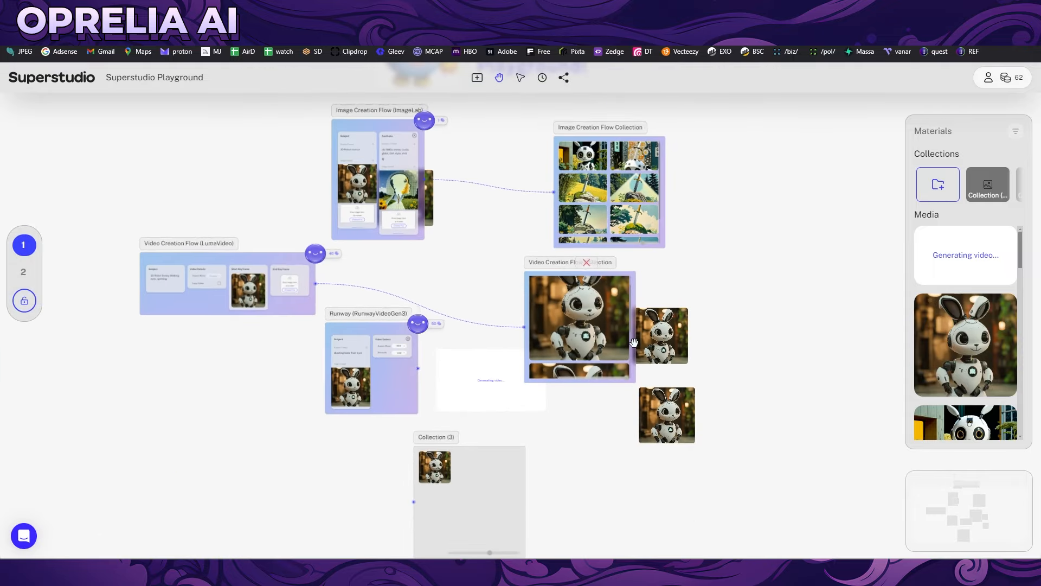
{"action": "left_click_drag", "start_coordinate": [631, 343], "coordinate": [801, 281]}
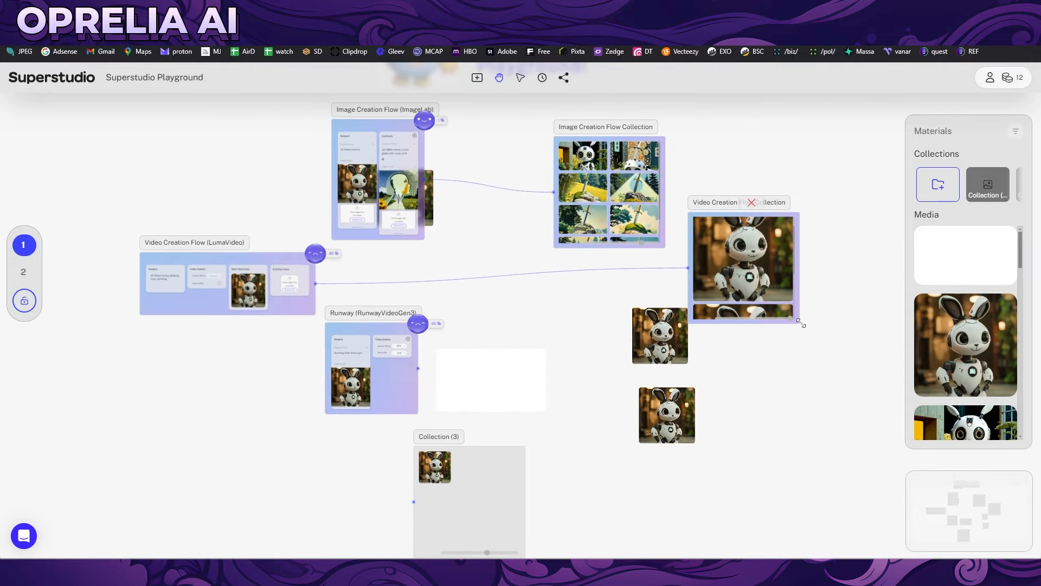
{"action": "left_click_drag", "start_coordinate": [801, 324], "coordinate": [902, 423]}
Step: View the Runway flow's generated robot bunny video up close and compare it with the flow's prompt
{"action": "scroll", "coordinate": [547, 402], "scroll_direction": "up", "scroll_amount": 5}
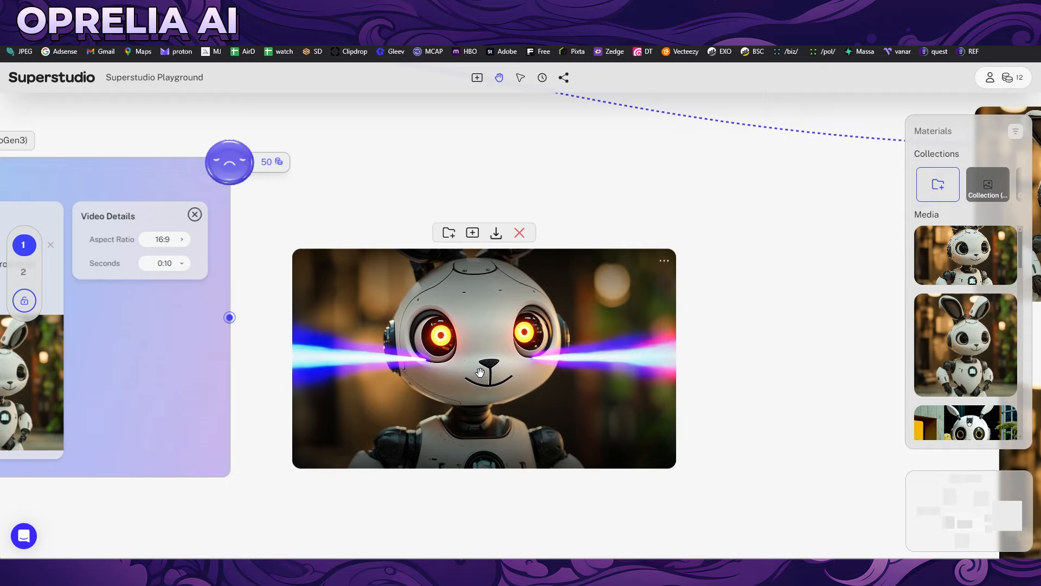
{"action": "scroll", "coordinate": [480, 372], "scroll_direction": "down", "scroll_amount": 5}
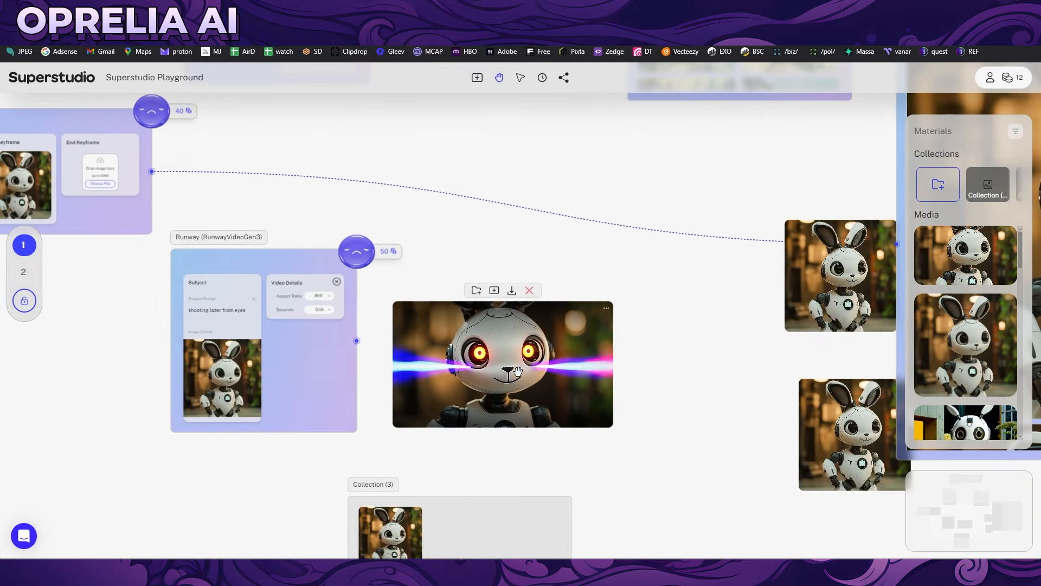
{"action": "scroll", "coordinate": [230, 327], "scroll_direction": "up", "scroll_amount": 3}
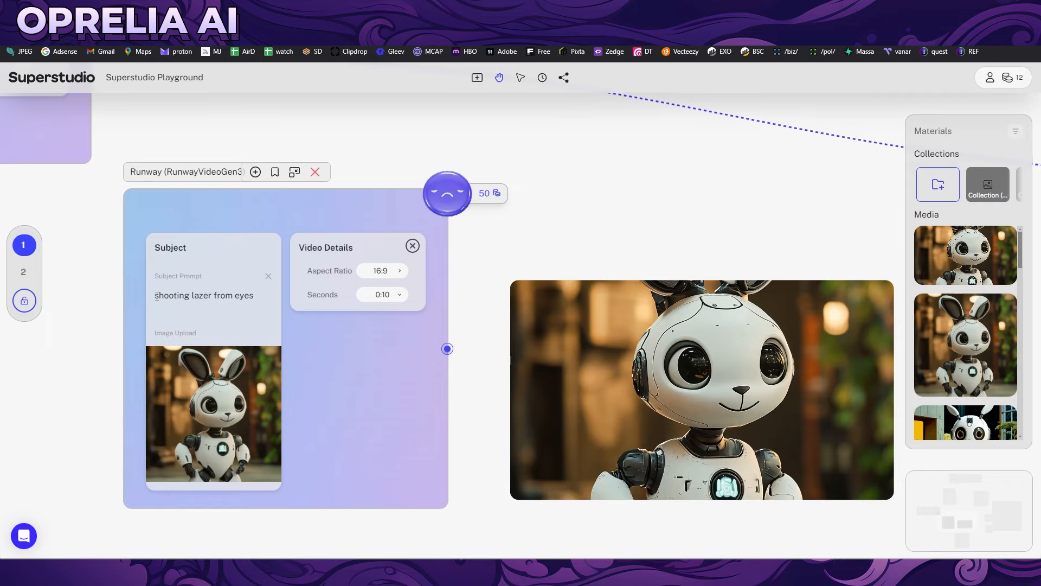
Step: Set the Runway flow's video length to 0:05 and its aspect ratio to 9:16
{"action": "left_click", "coordinate": [389, 295]}
{"action": "left_click", "coordinate": [395, 307]}
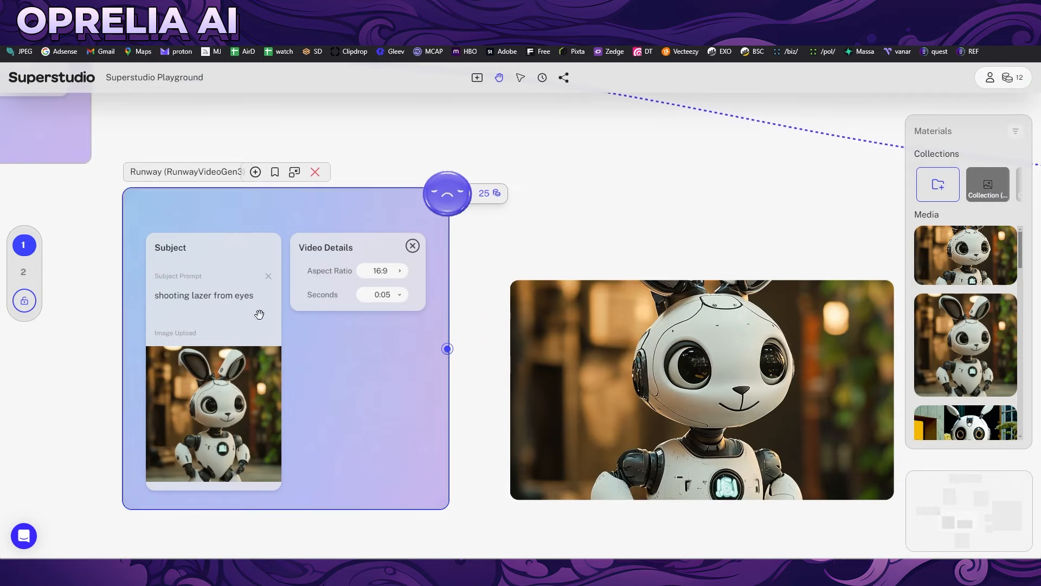
{"action": "left_click", "coordinate": [399, 295]}
{"action": "left_click", "coordinate": [394, 300]}
{"action": "left_click", "coordinate": [395, 306]}
{"action": "left_click", "coordinate": [398, 280]}
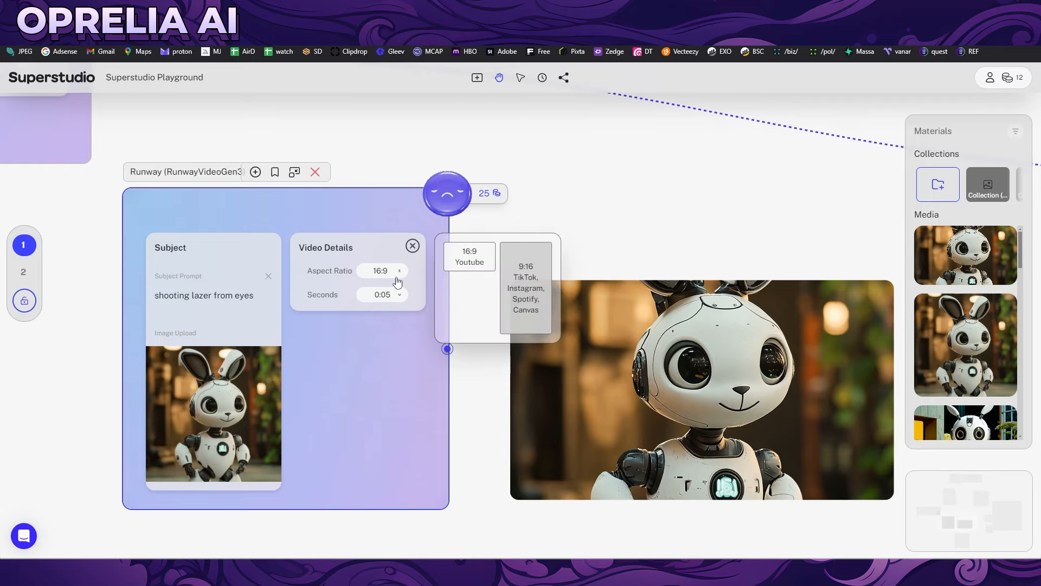
{"action": "left_click", "coordinate": [524, 282]}
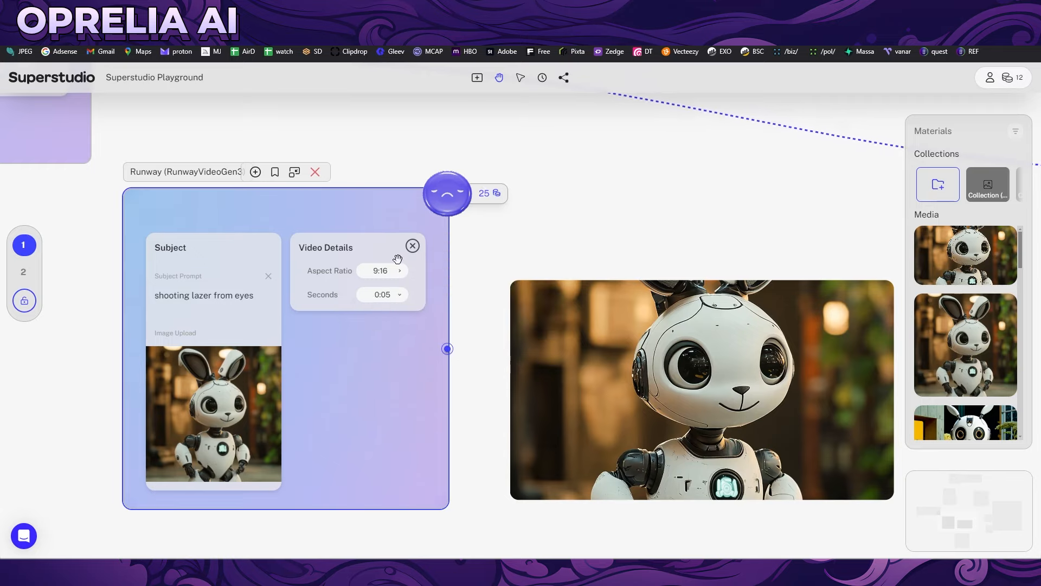
Step: Use the generated Runway video in a new Video Restyle flow and set its Evolve value to 2
{"action": "scroll", "coordinate": [390, 217], "scroll_direction": "down", "scroll_amount": 5}
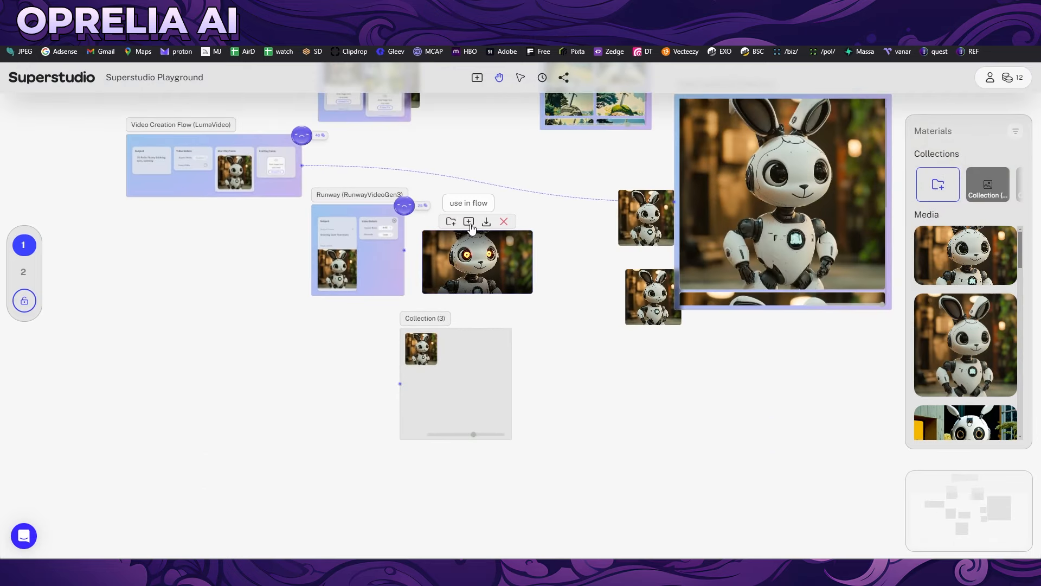
{"action": "left_click", "coordinate": [468, 221]}
{"action": "scroll", "coordinate": [470, 186], "scroll_direction": "right", "scroll_amount": 5}
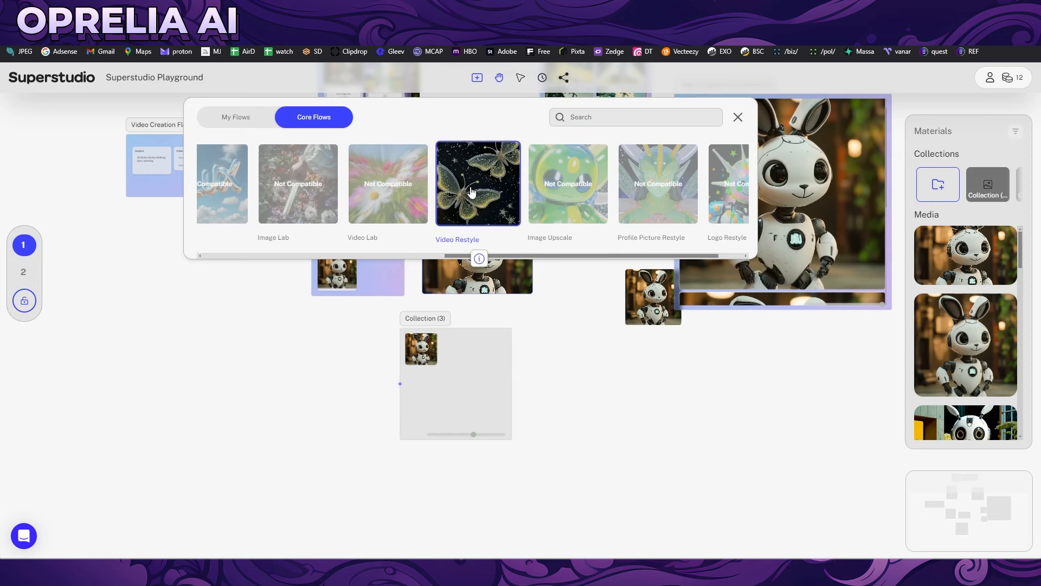
{"action": "left_click", "coordinate": [470, 186]}
{"action": "scroll", "coordinate": [596, 287], "scroll_direction": "up", "scroll_amount": 5}
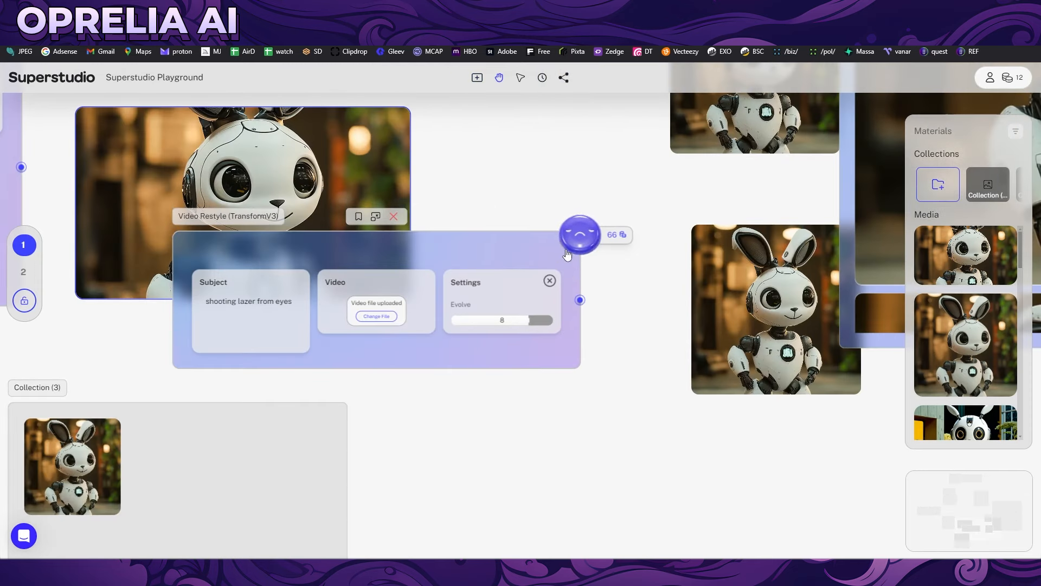
{"action": "left_click_drag", "start_coordinate": [477, 325], "coordinate": [466, 325]}
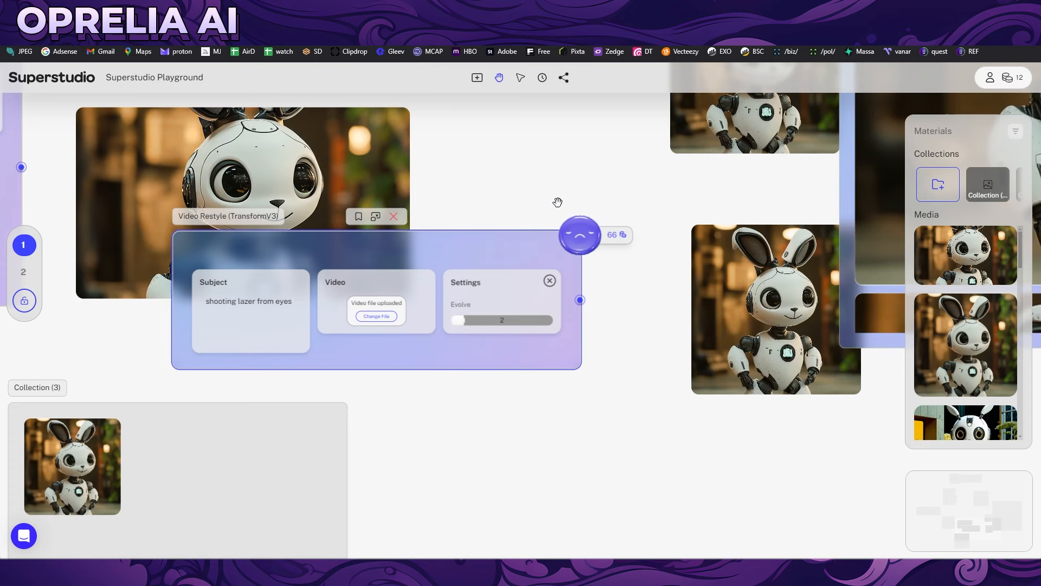
Step: Move the Video Restyle flow off the Runway video into the empty canvas area beside Collection (3)
{"action": "scroll", "coordinate": [556, 201], "scroll_direction": "down", "scroll_amount": 5}
{"action": "left_click_drag", "start_coordinate": [558, 314], "coordinate": [574, 417]}
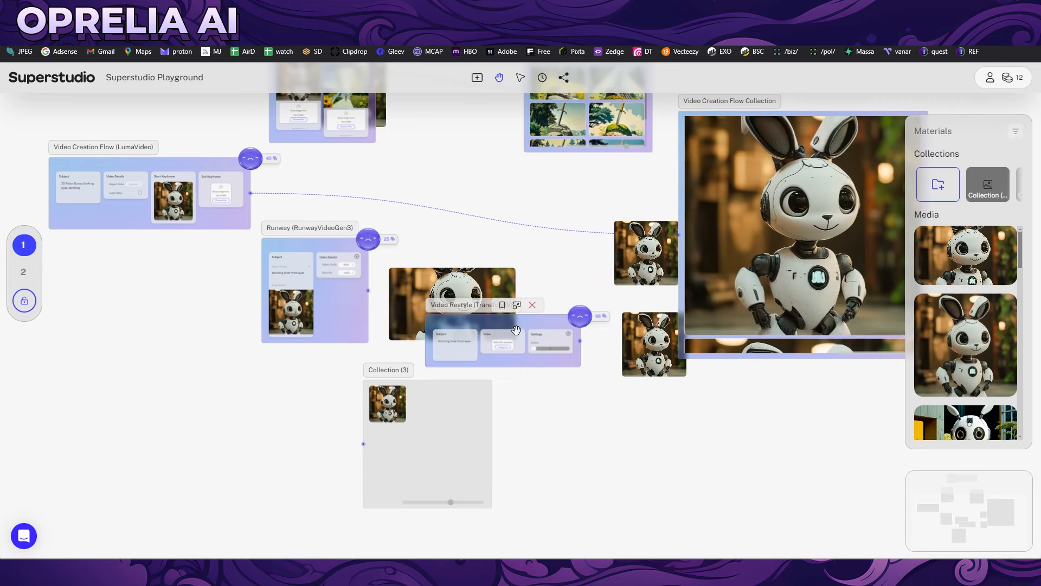
{"action": "left_click_drag", "start_coordinate": [516, 330], "coordinate": [622, 482]}
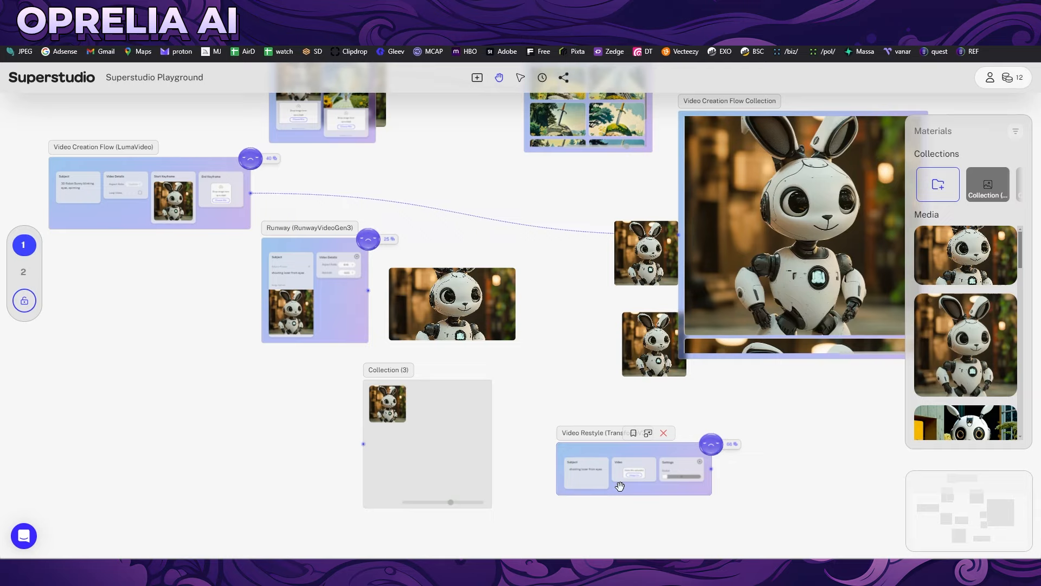
Step: Examine the Runway video and the two loose robot bunny videos up close to compare them
{"action": "scroll", "coordinate": [399, 232], "scroll_direction": "up", "scroll_amount": 13}
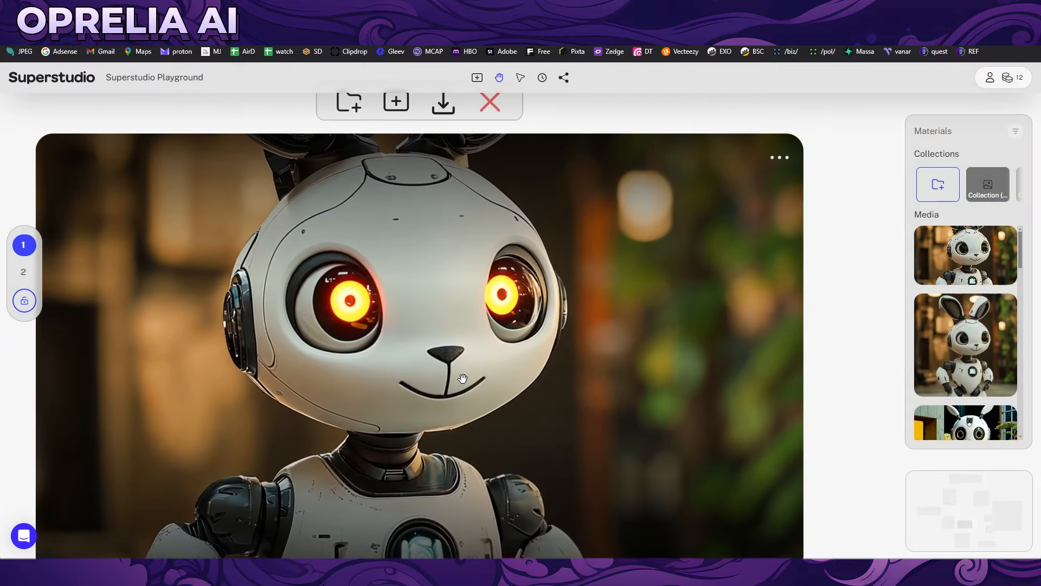
{"action": "left_click_drag", "start_coordinate": [461, 379], "coordinate": [532, 330]}
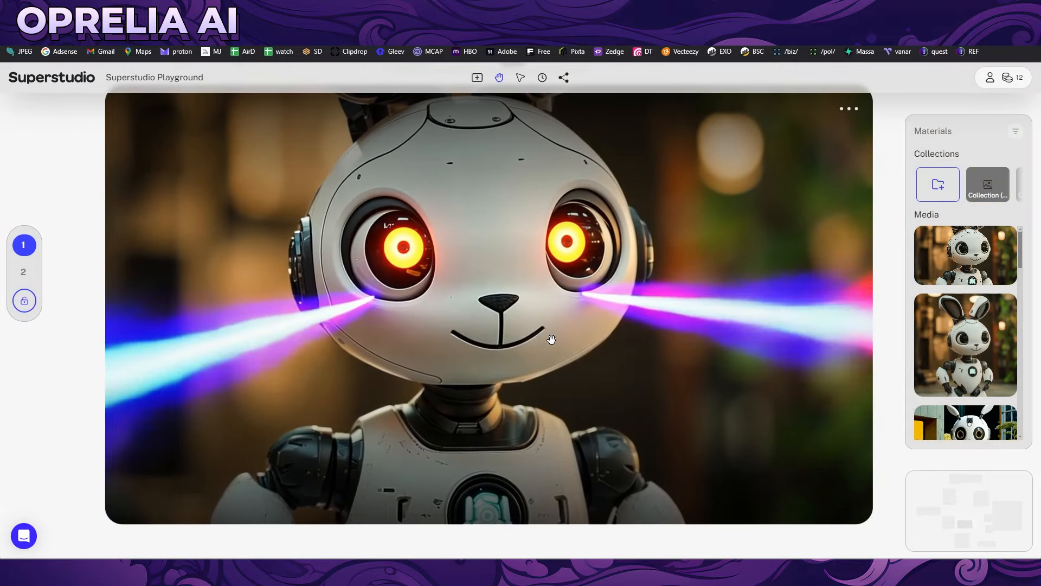
{"action": "scroll", "coordinate": [364, 328], "scroll_direction": "down", "scroll_amount": 15}
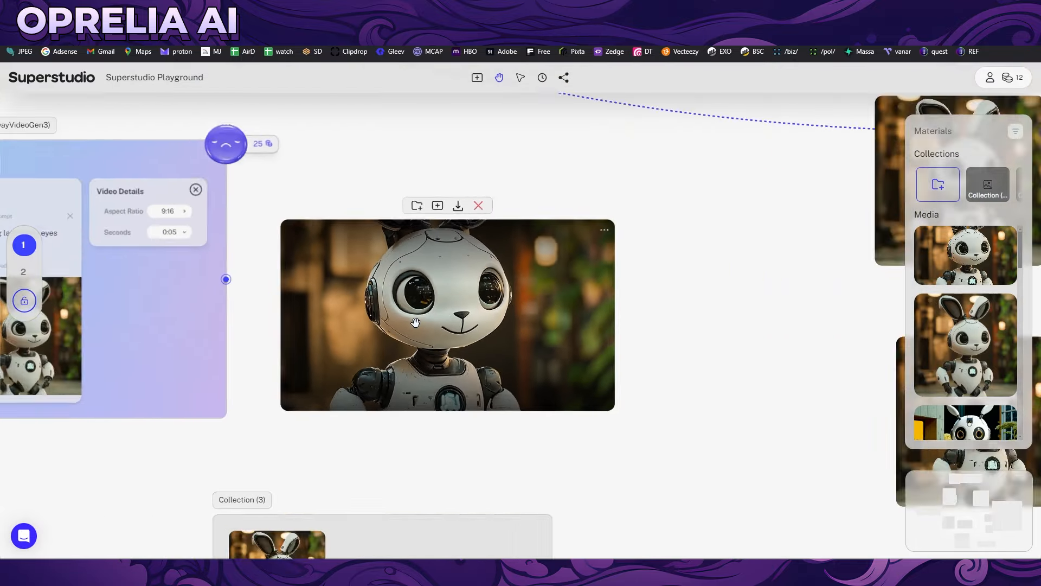
{"action": "scroll", "coordinate": [626, 268], "scroll_direction": "up", "scroll_amount": 5}
{"action": "scroll", "coordinate": [625, 268], "scroll_direction": "up", "scroll_amount": 5}
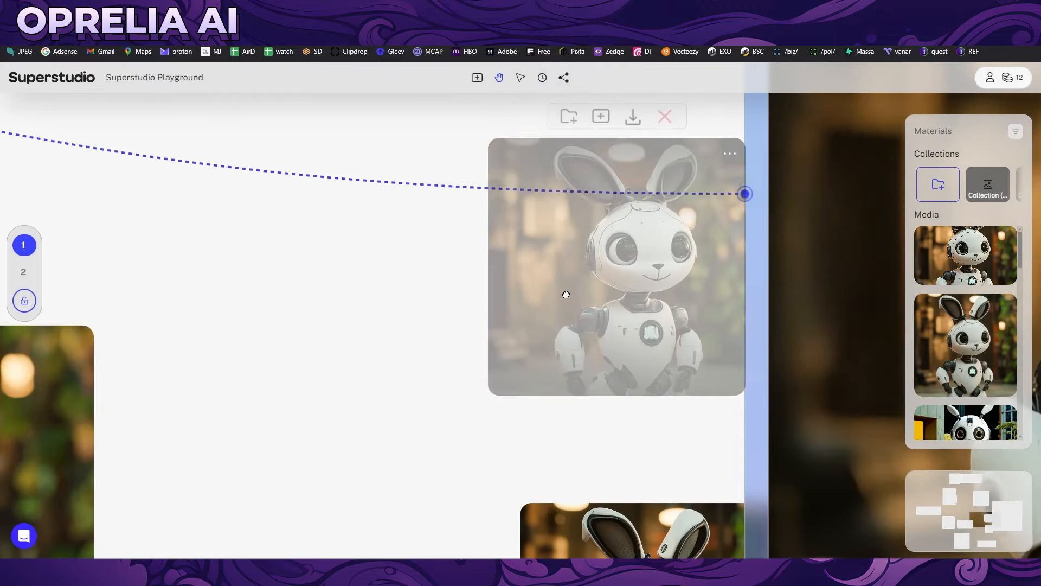
{"action": "scroll", "coordinate": [475, 326], "scroll_direction": "down", "scroll_amount": 5}
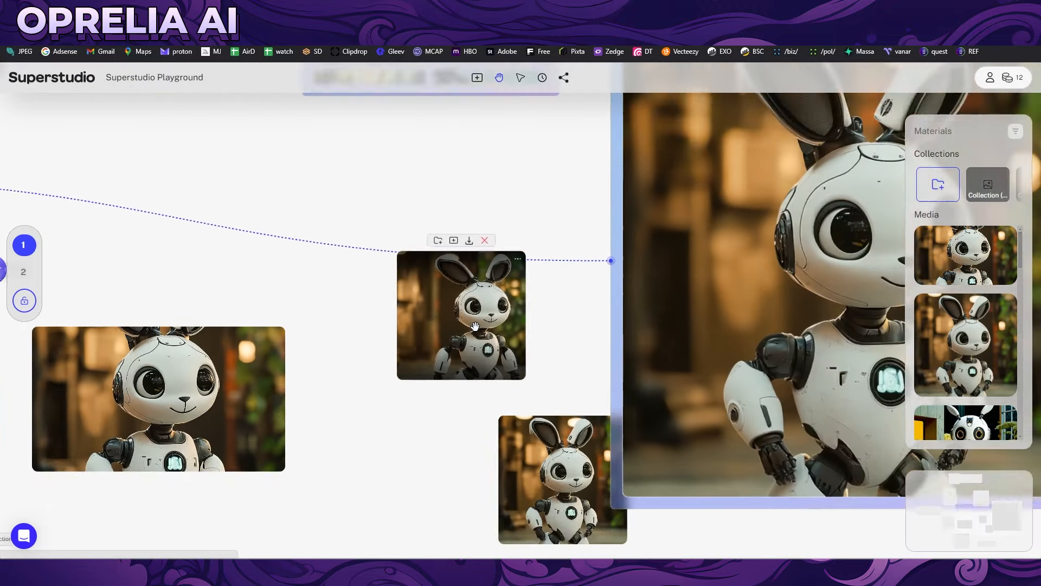
{"action": "scroll", "coordinate": [470, 483], "scroll_direction": "up", "scroll_amount": 5}
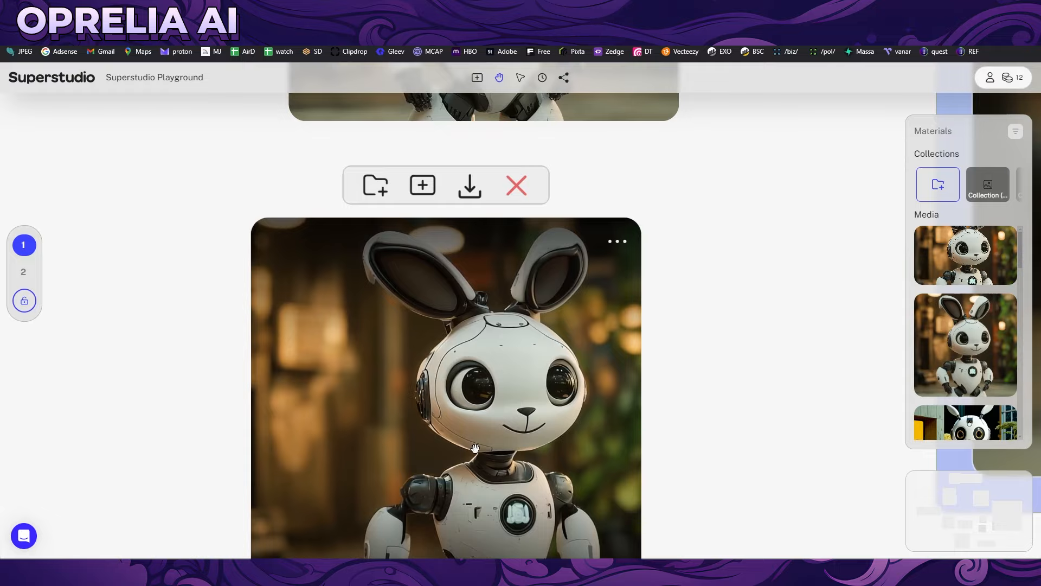